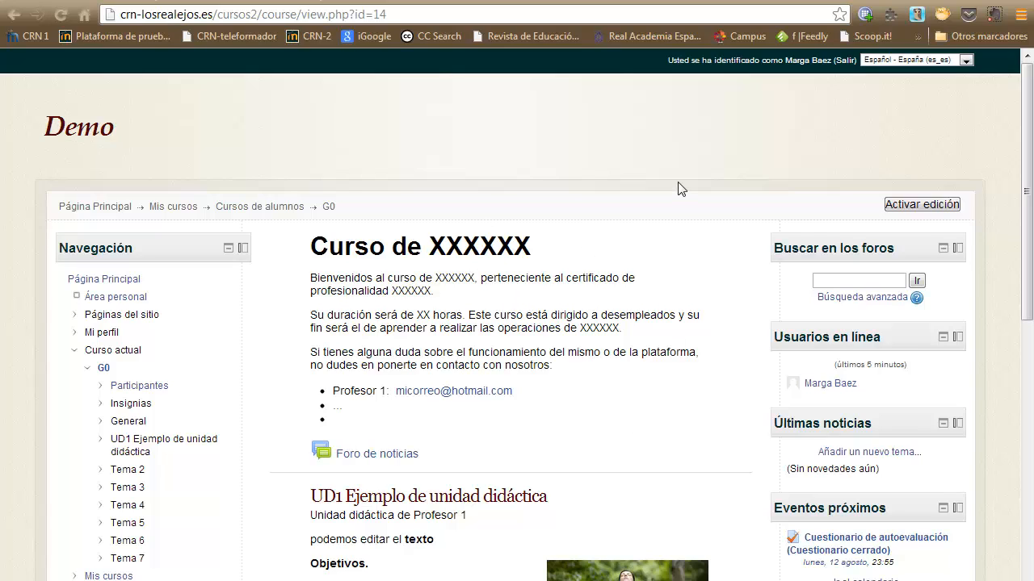
# Open the list of questions in the G0 course's question bank
pyautogui.scroll(-5, 679, 188)
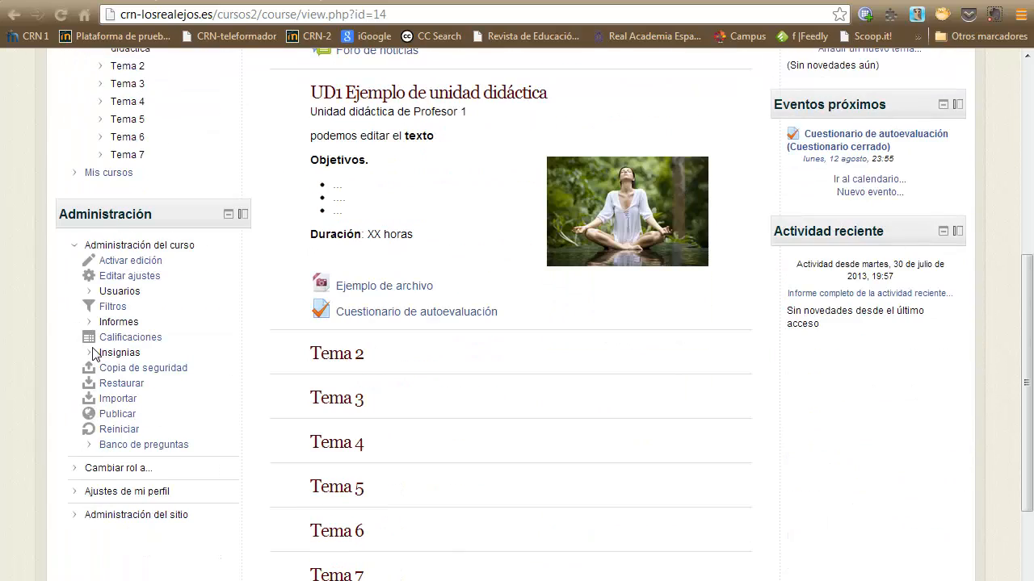
pyautogui.click(90, 446)
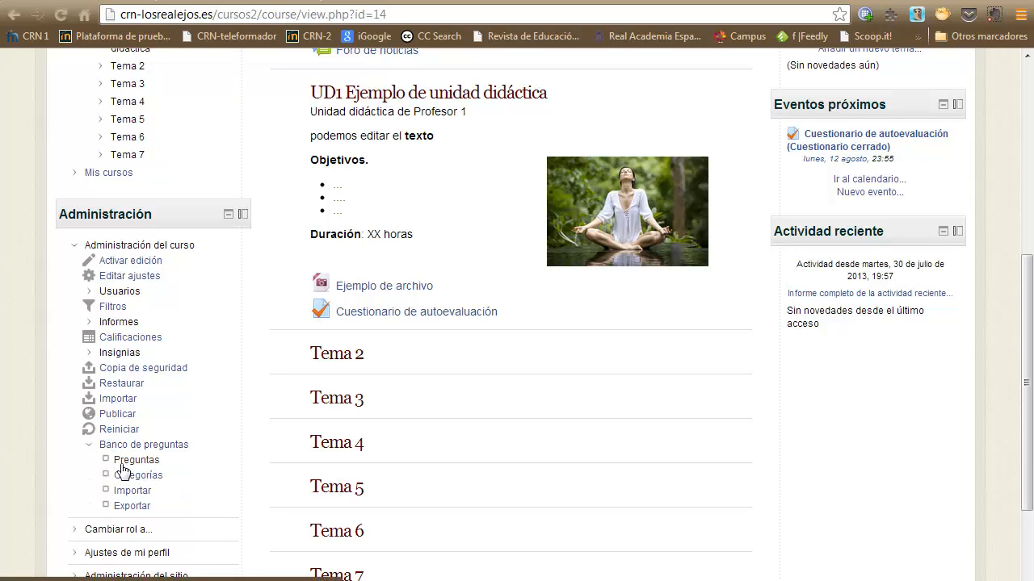
pyautogui.click(121, 465)
pyautogui.click(121, 465)
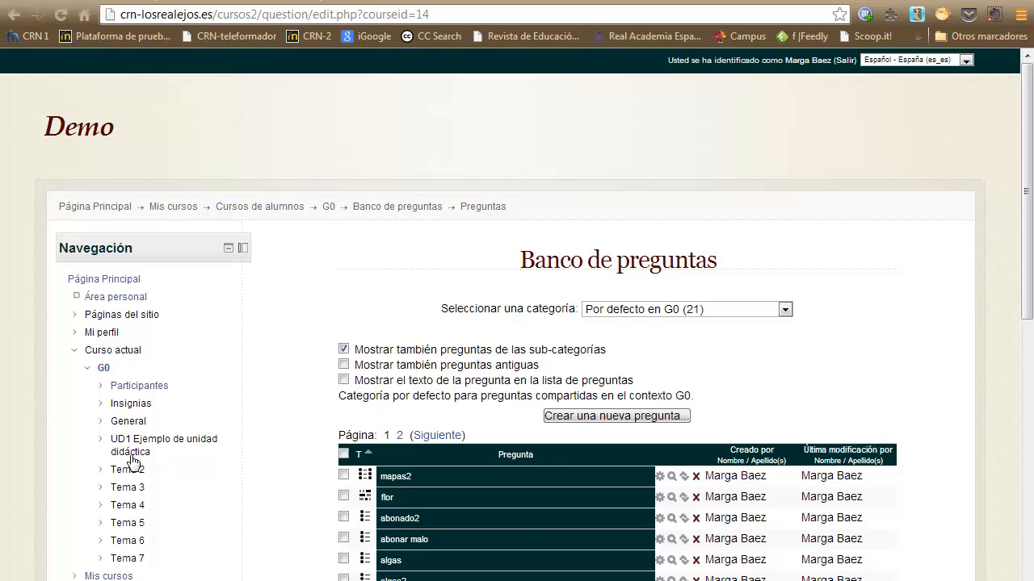
# Show the Autoevaluación UD1 category of the question bank
pyautogui.scroll(-5, 288, 445)
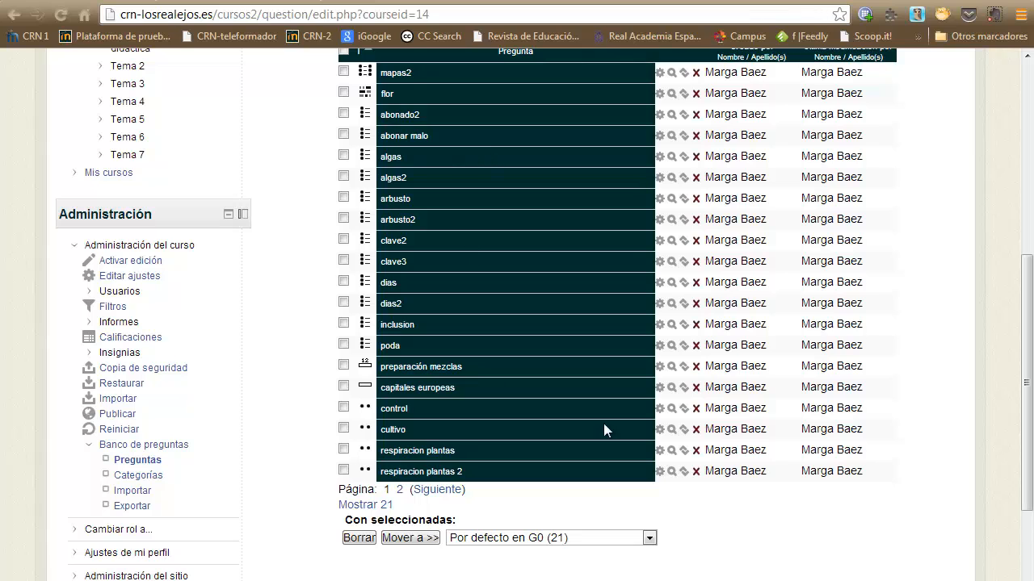
pyautogui.scroll(3, 489, 390)
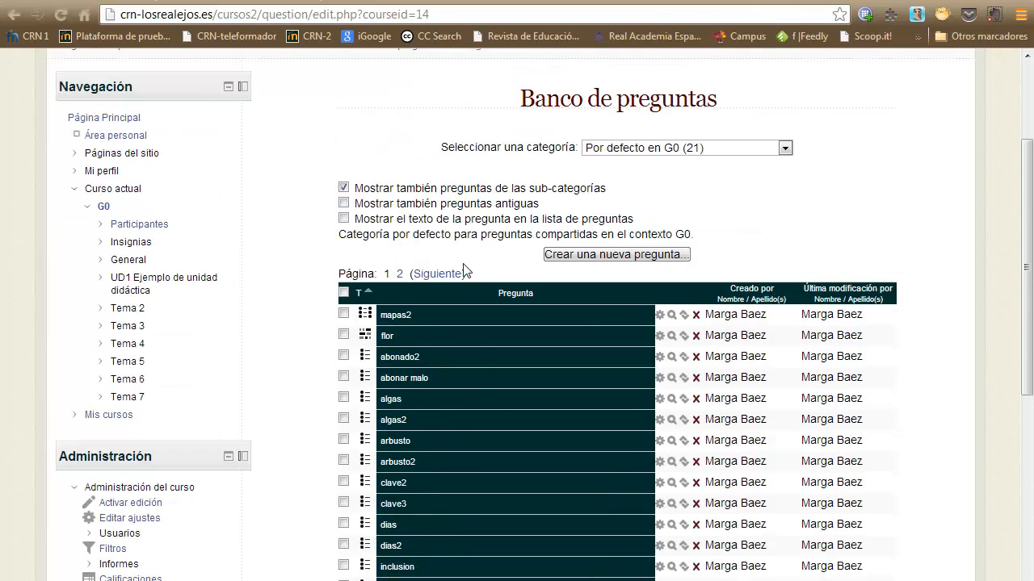
pyautogui.scroll(2, 454, 224)
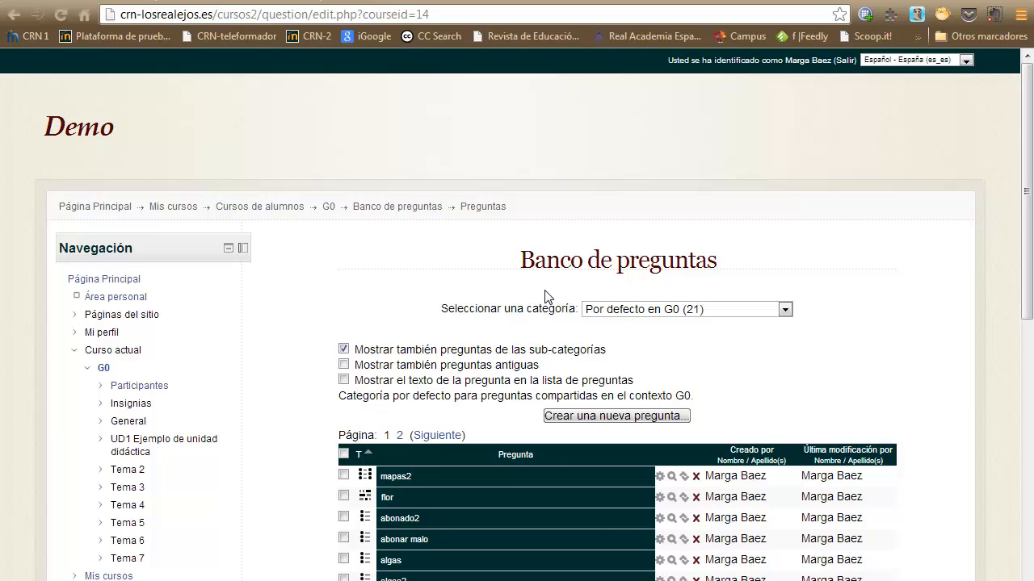
pyautogui.scroll(-4, 546, 297)
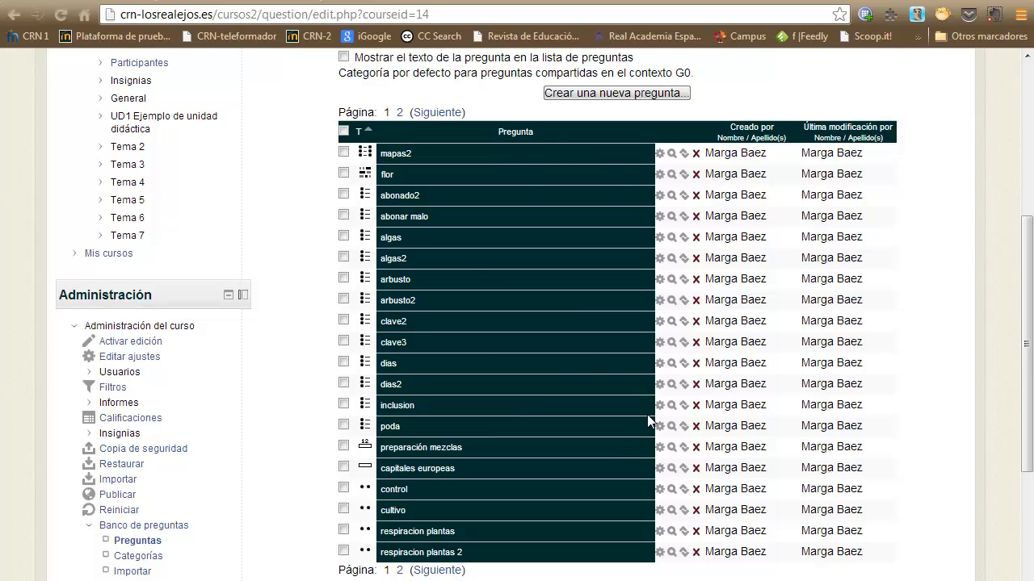
pyautogui.scroll(3, 527, 343)
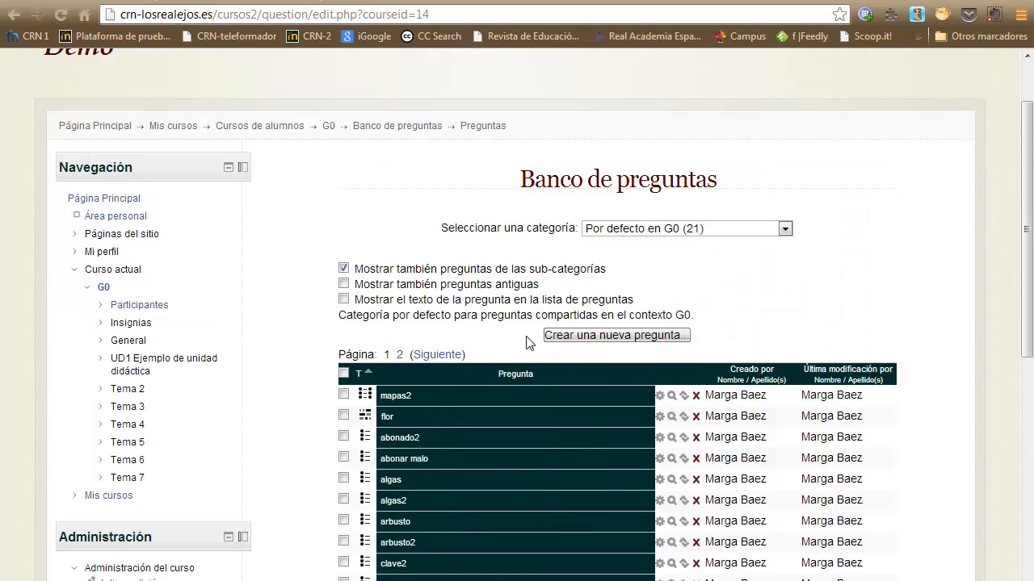
pyautogui.scroll(1, 526, 342)
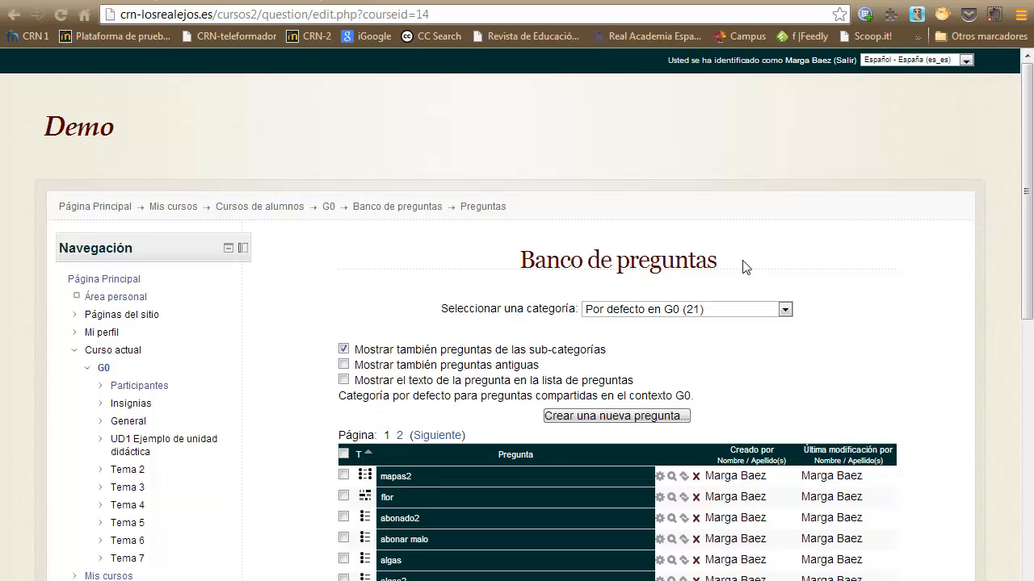
pyautogui.click(646, 310)
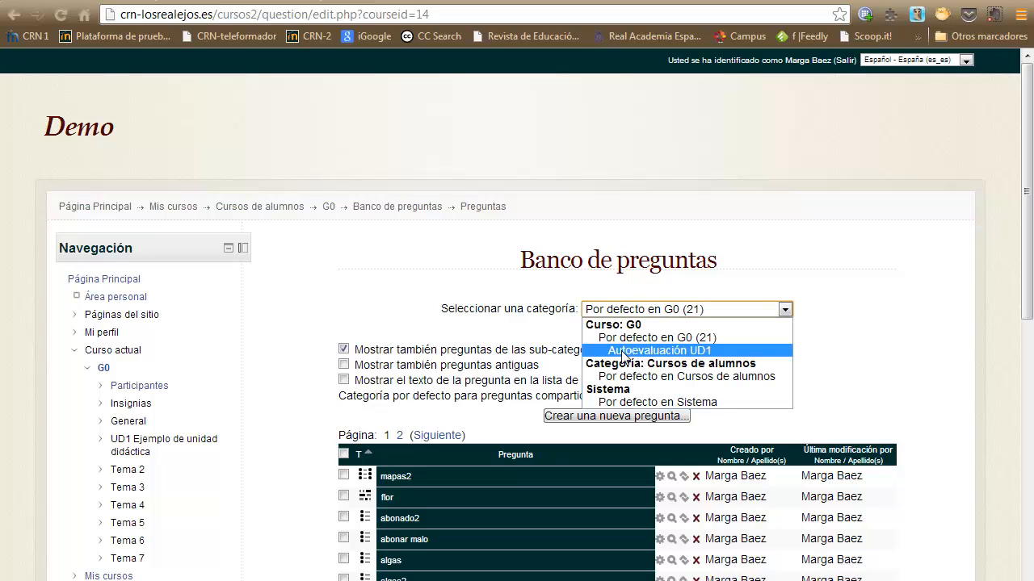
pyautogui.click(623, 357)
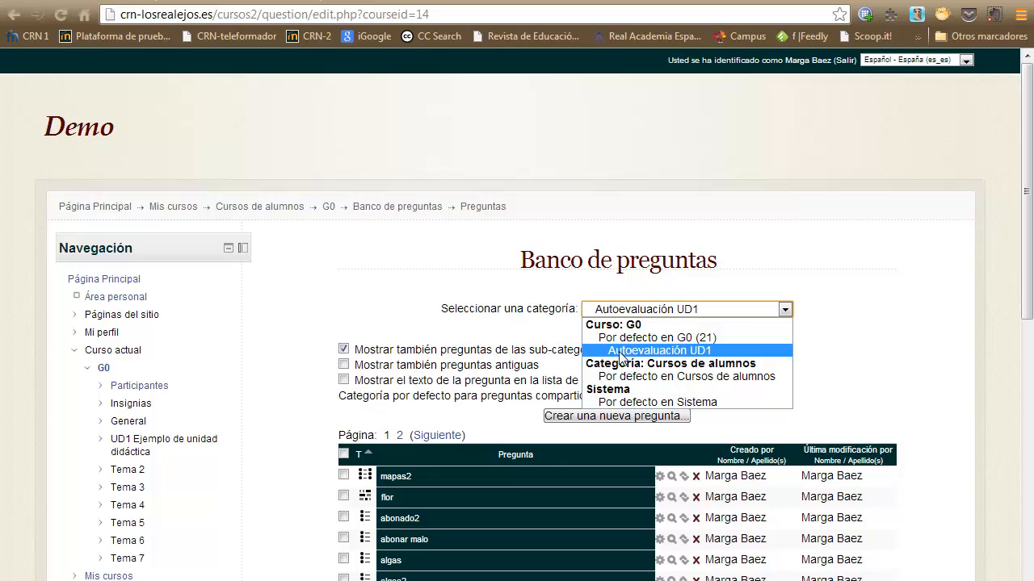
pyautogui.click(707, 357)
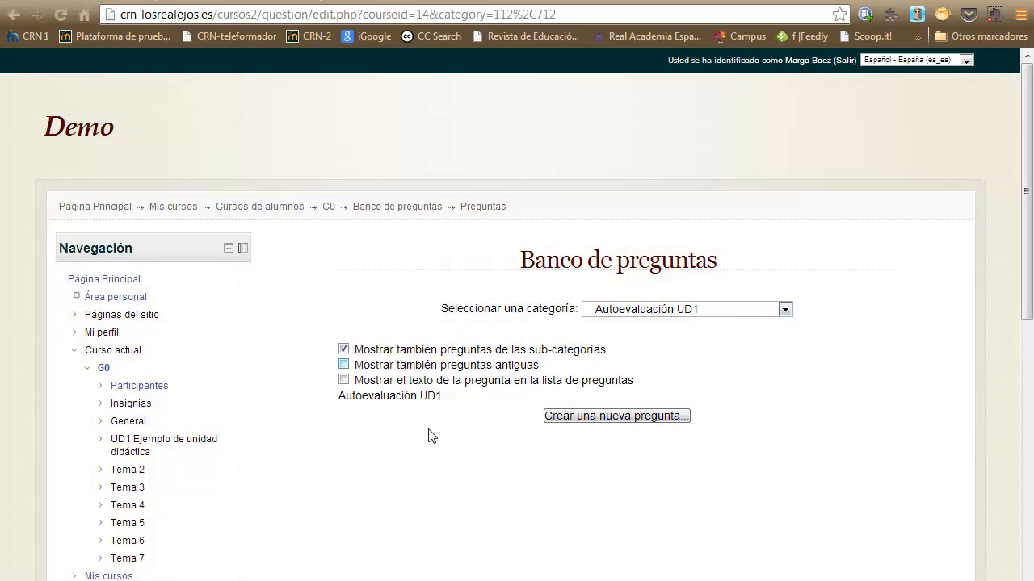
# Create a new question of the type Respuesta corta in the Autoevaluación UD1 category
pyautogui.scroll(-1, 565, 424)
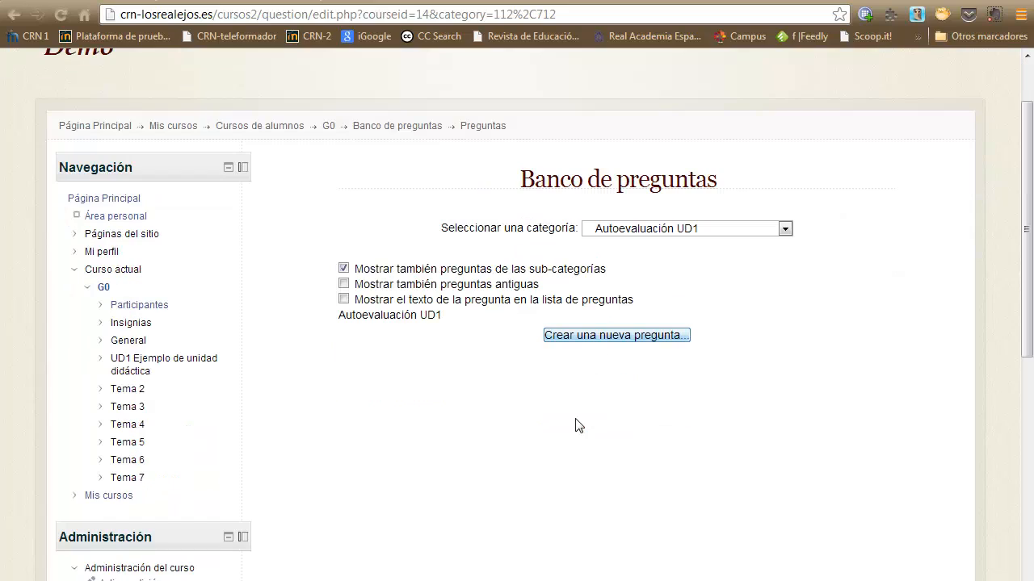
pyautogui.scroll(-1, 578, 426)
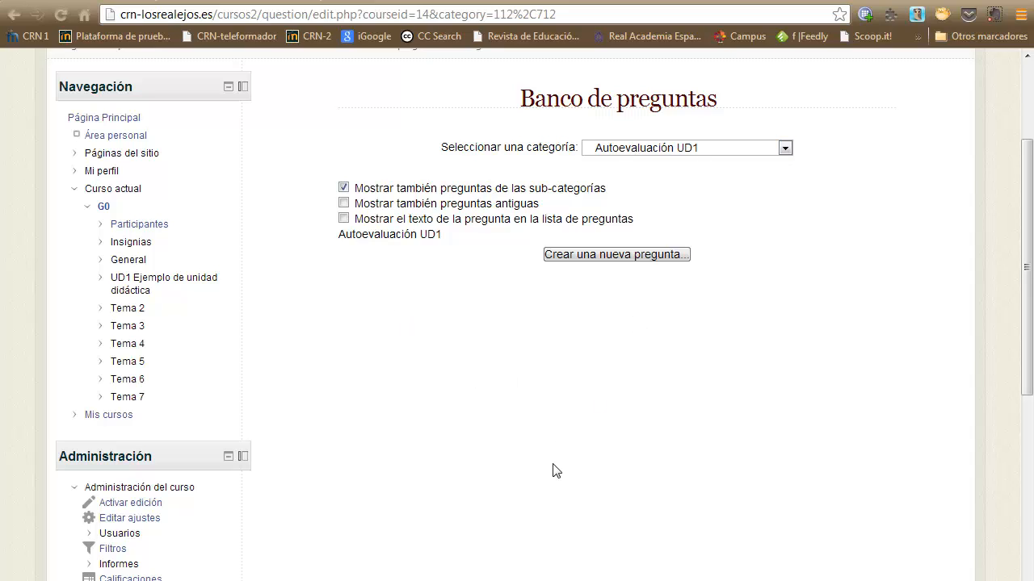
pyautogui.click(570, 264)
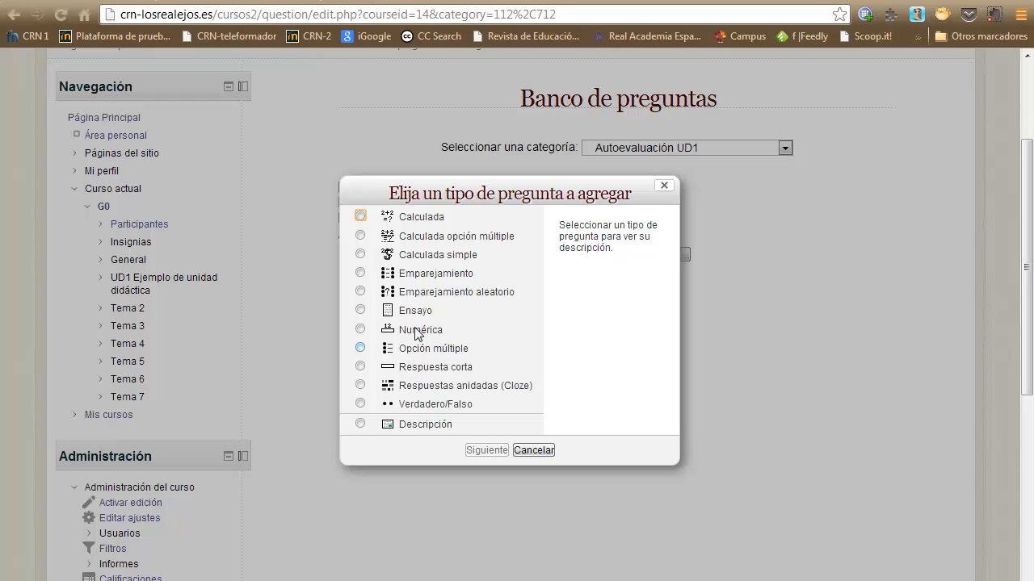
pyautogui.click(359, 366)
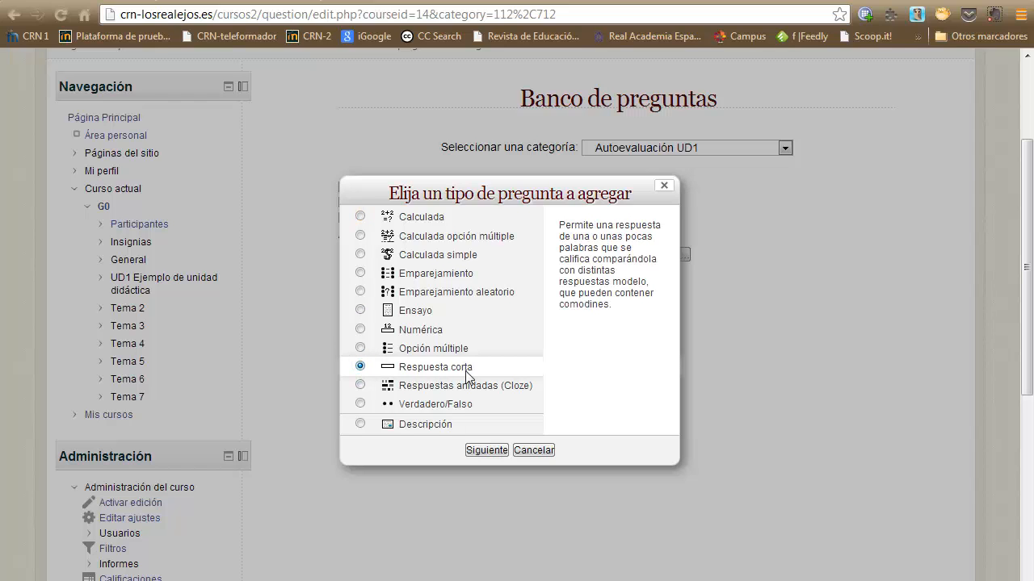
pyautogui.click(473, 450)
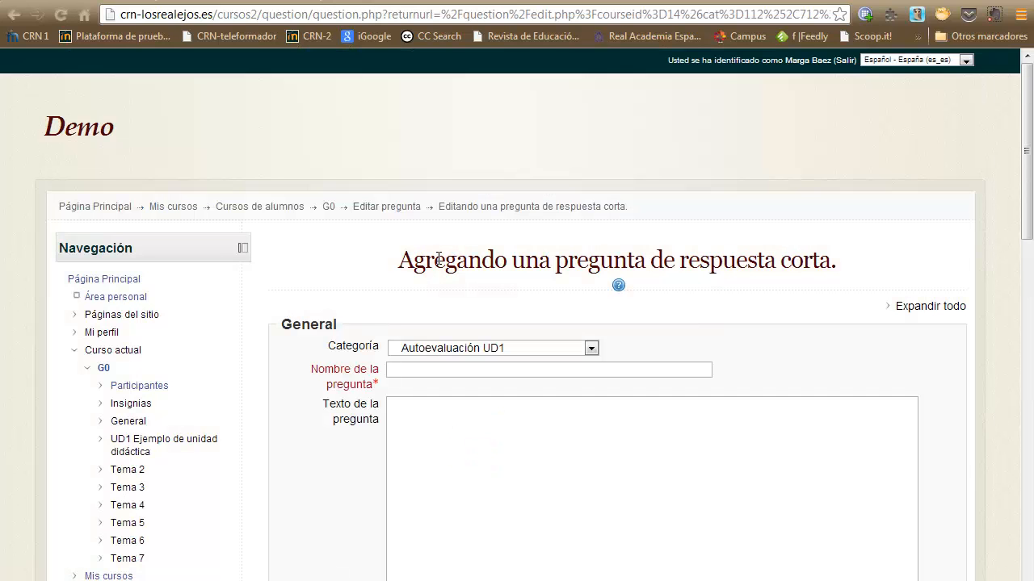
# Name the question Rojo and enter "¿Qué significa red en inglés?" as its question text
pyautogui.scroll(-2, 438, 258)
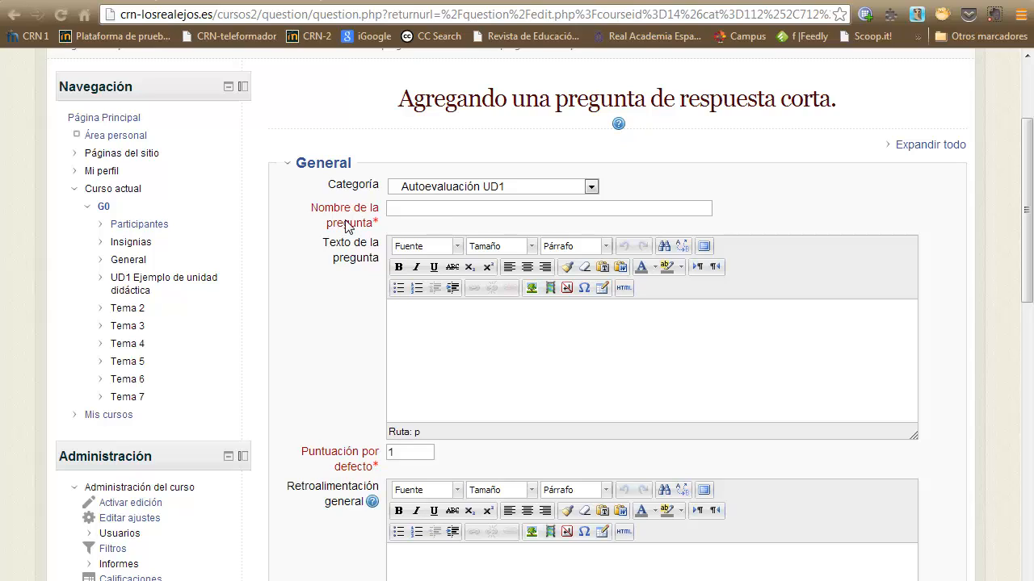
pyautogui.click(410, 210)
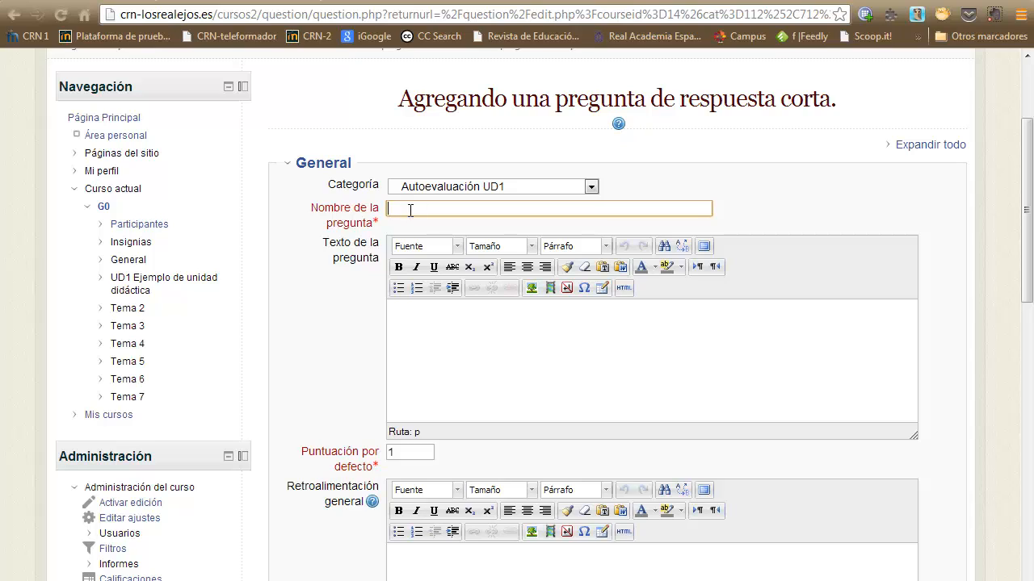
pyautogui.write('Rojo')
pyautogui.press('Tab')
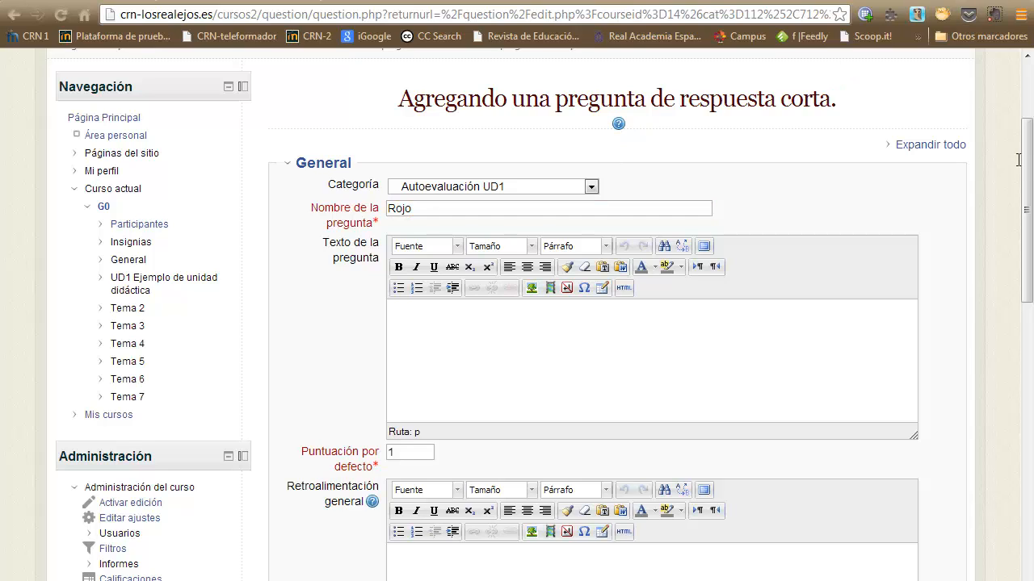
pyautogui.click(470, 319)
pyautogui.write('¿Qué significa red en inglés?')
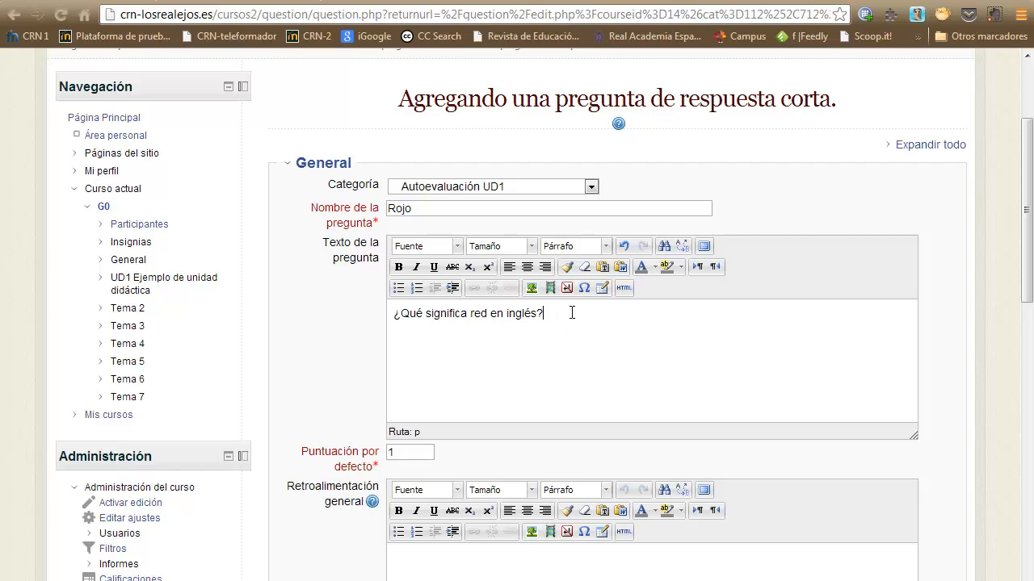
# Format the word "red" in the question text as italic and bold
pyautogui.scroll(-1, 572, 312)
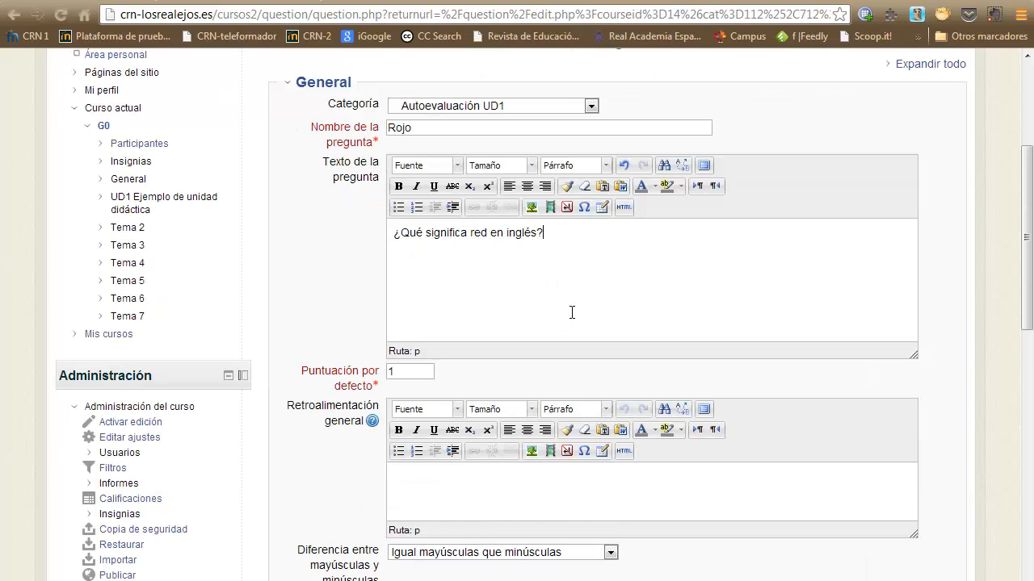
pyautogui.doubleClick(480, 233)
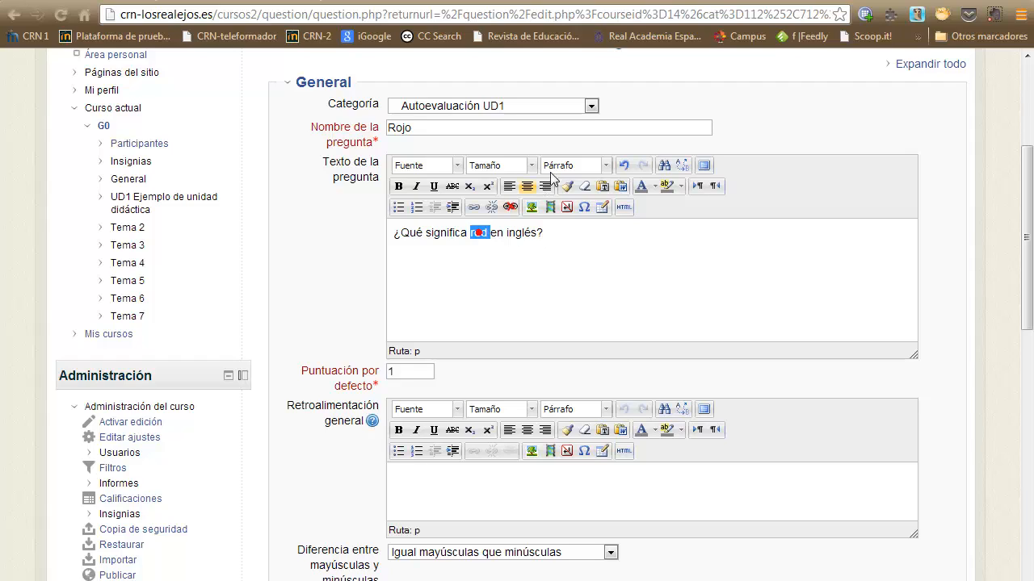
pyautogui.click(416, 185)
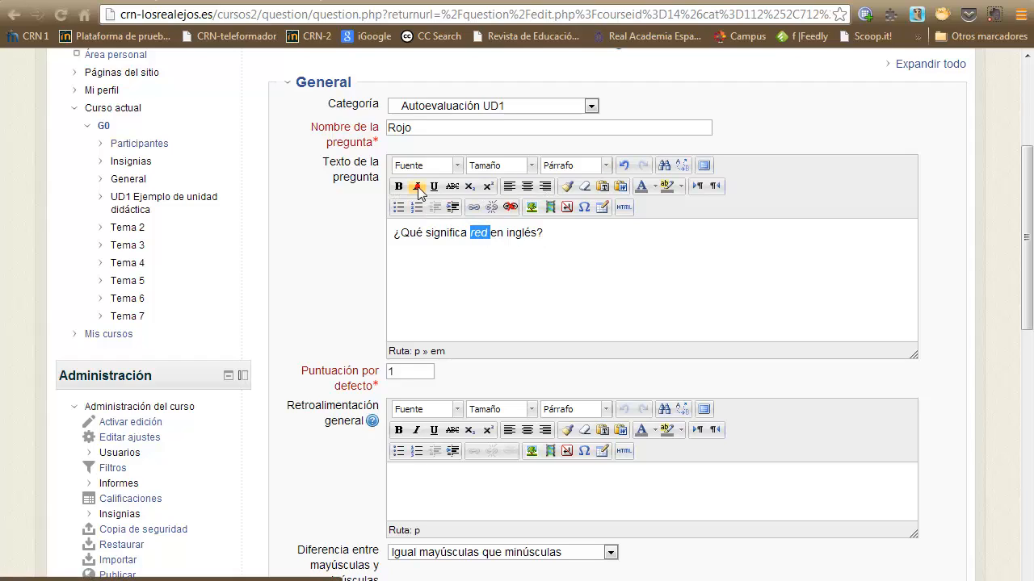
pyautogui.click(478, 233)
pyautogui.doubleClick(478, 233)
pyautogui.hotkey('ctrl', 'b')
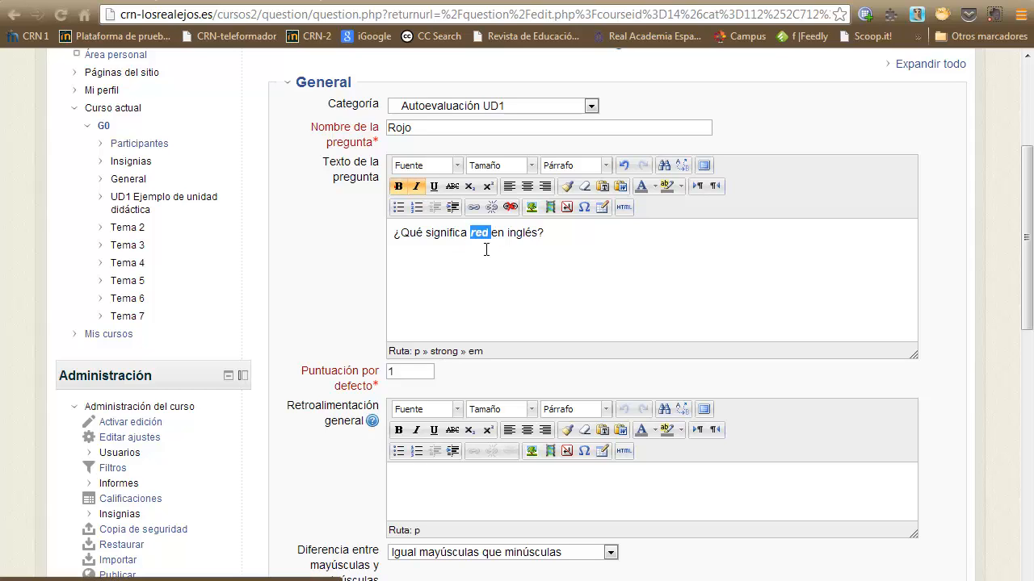
pyautogui.click(486, 249)
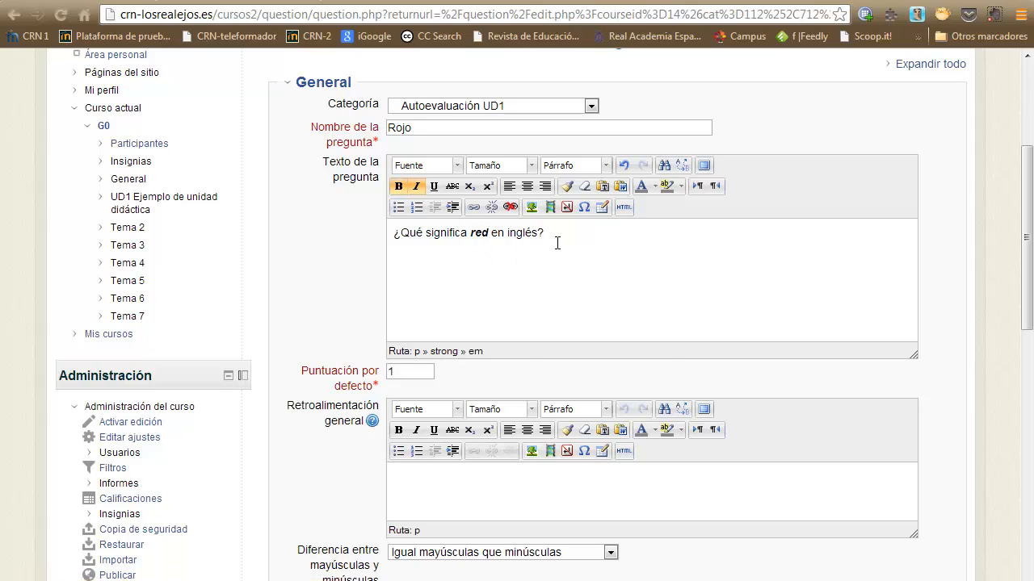
# Examine the general feedback field, the upper and lower case matching options, and the instructions for correct answers
pyautogui.scroll(-1, 561, 249)
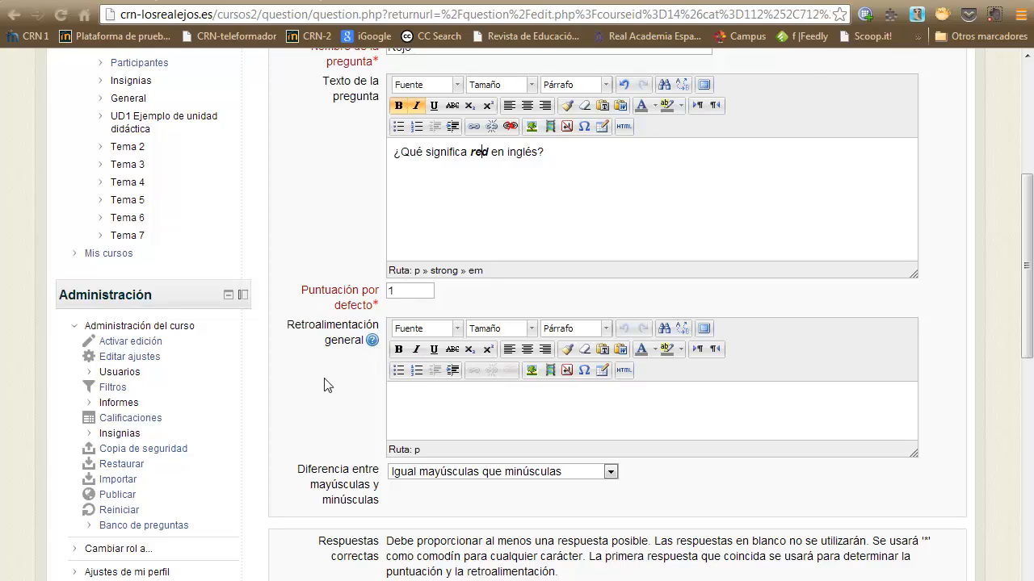
pyautogui.scroll(-1, 380, 367)
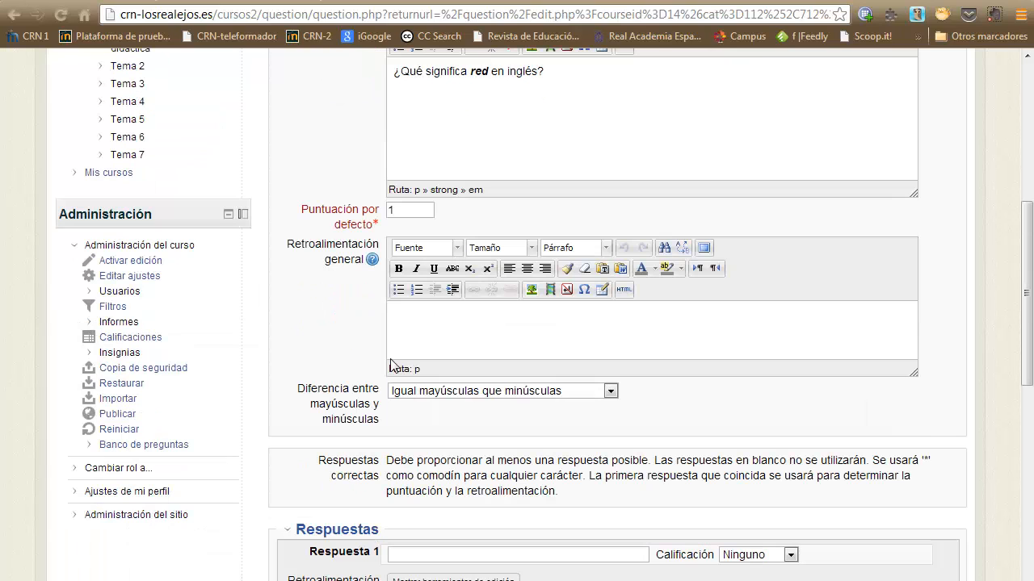
pyautogui.click(419, 327)
pyautogui.scroll(-3, 419, 326)
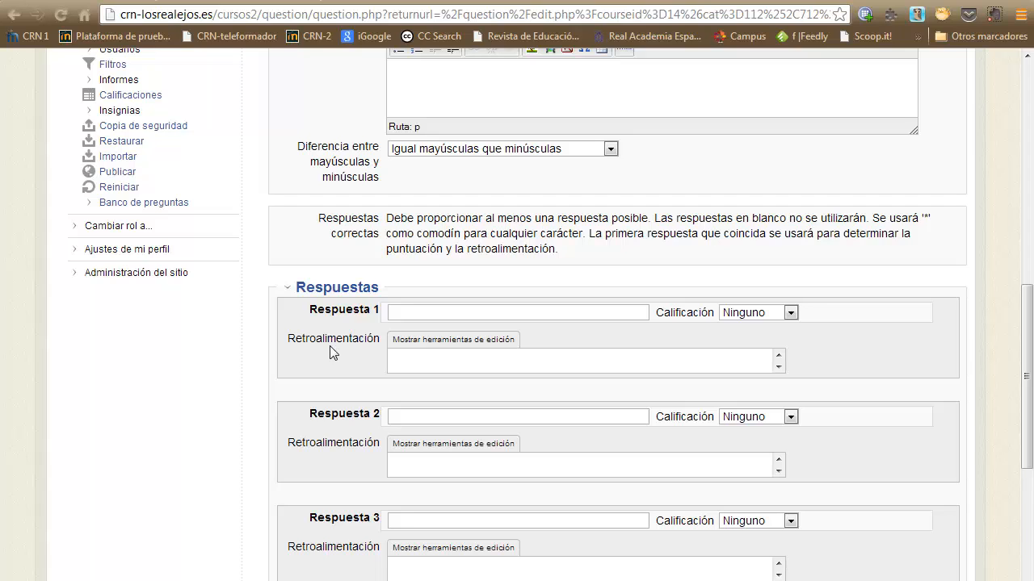
pyautogui.scroll(1, 330, 352)
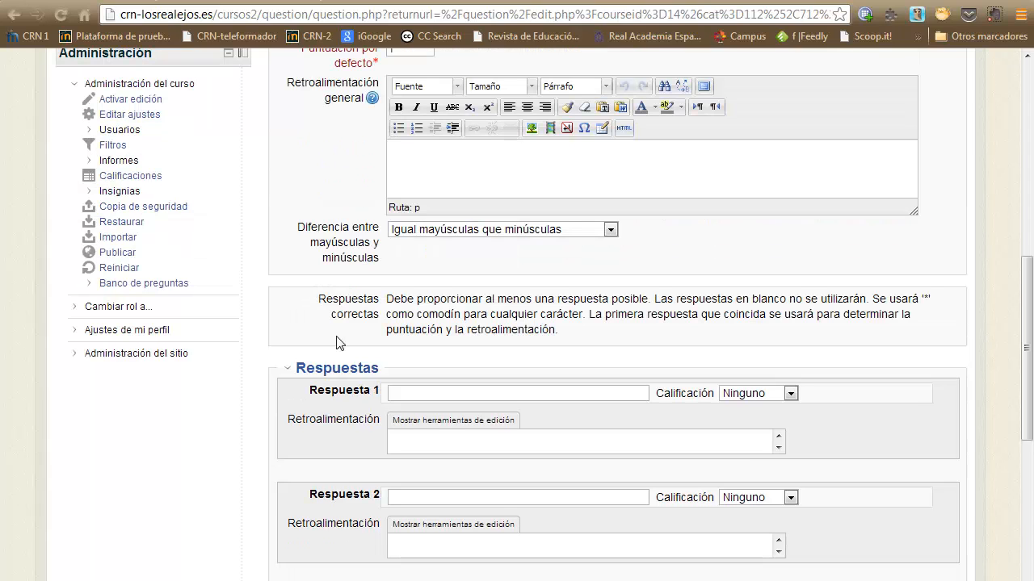
pyautogui.click(420, 153)
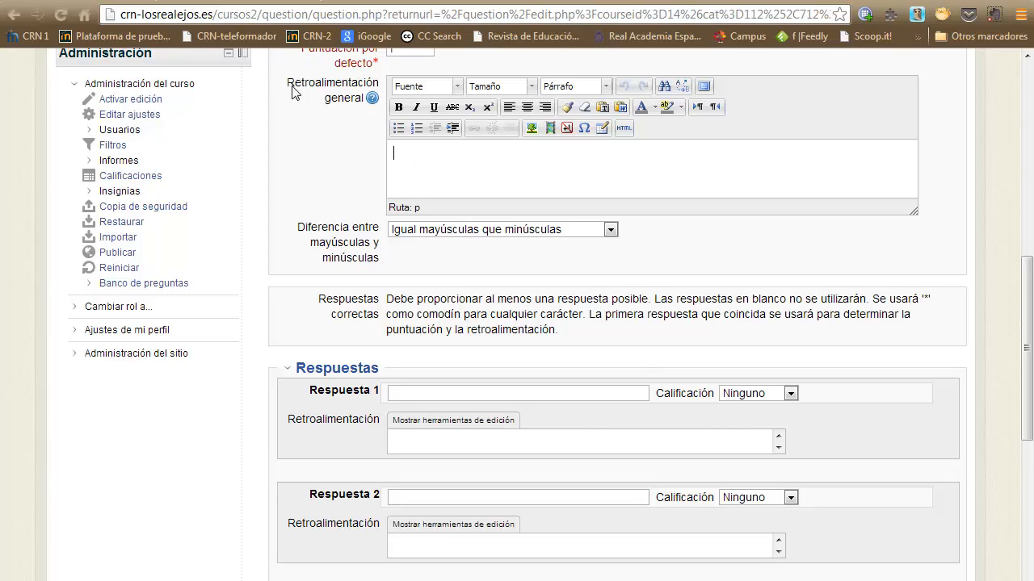
pyautogui.click(451, 232)
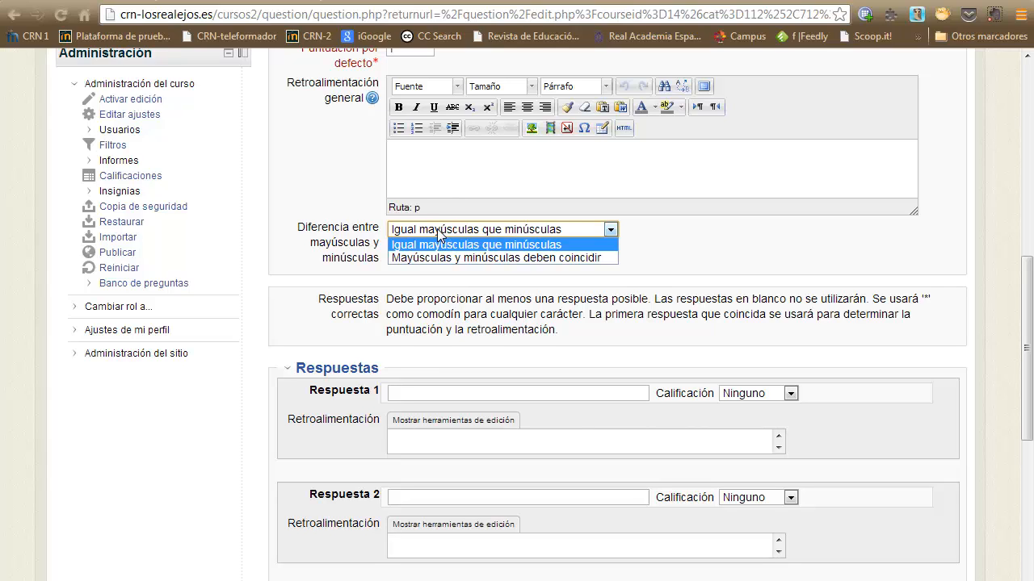
pyautogui.click(437, 231)
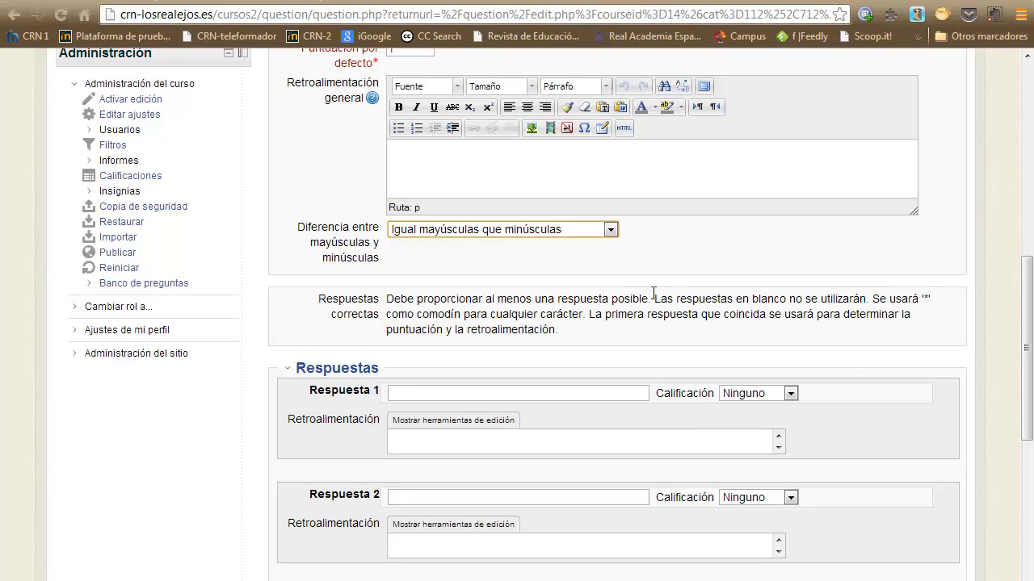
pyautogui.moveTo(641, 298); pyautogui.dragTo(381, 301)
pyautogui.click(410, 302)
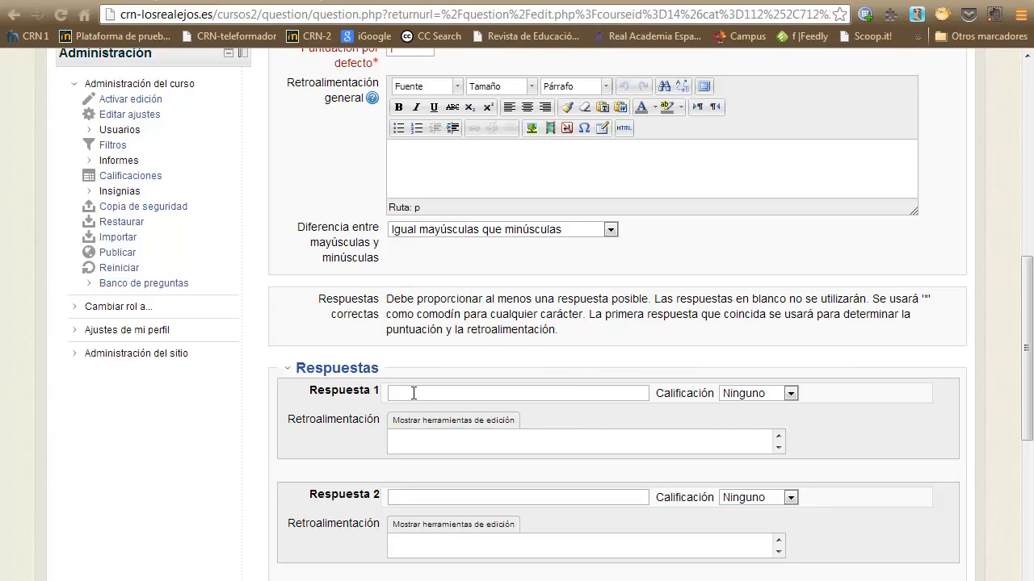
# Enter "Rojo" as Respuesta 1 and give it a grade of 100%
pyautogui.click(413, 393)
pyautogui.scroll(-1, 427, 385)
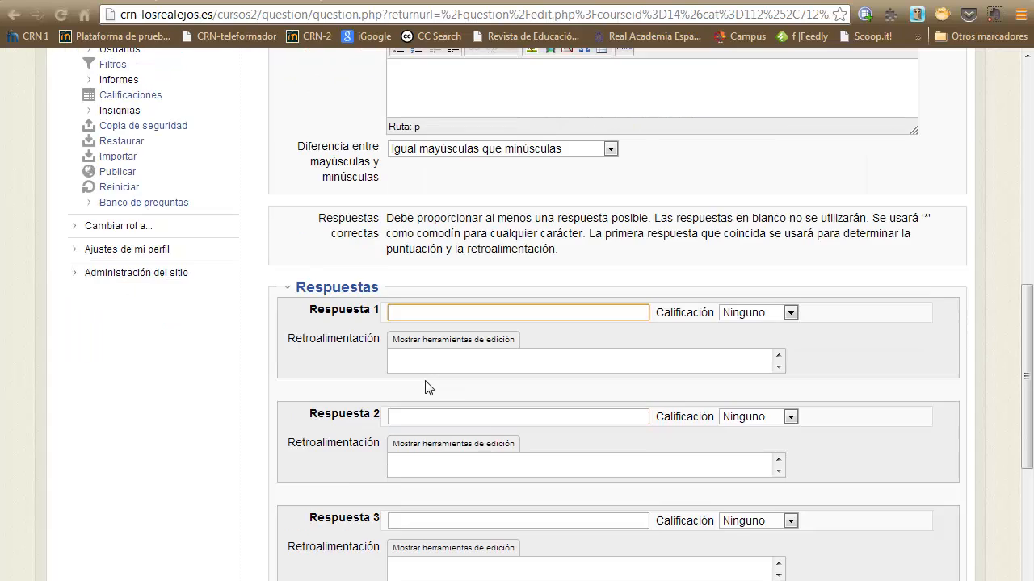
pyautogui.scroll(4, 427, 385)
pyautogui.scroll(-3, 517, 262)
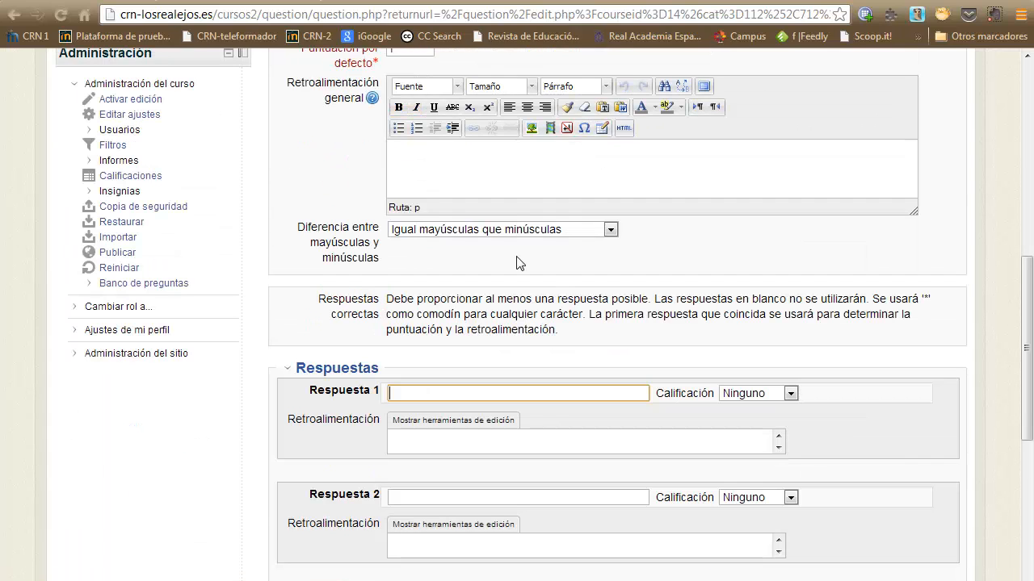
pyautogui.click(398, 392)
pyautogui.write('Rojo')
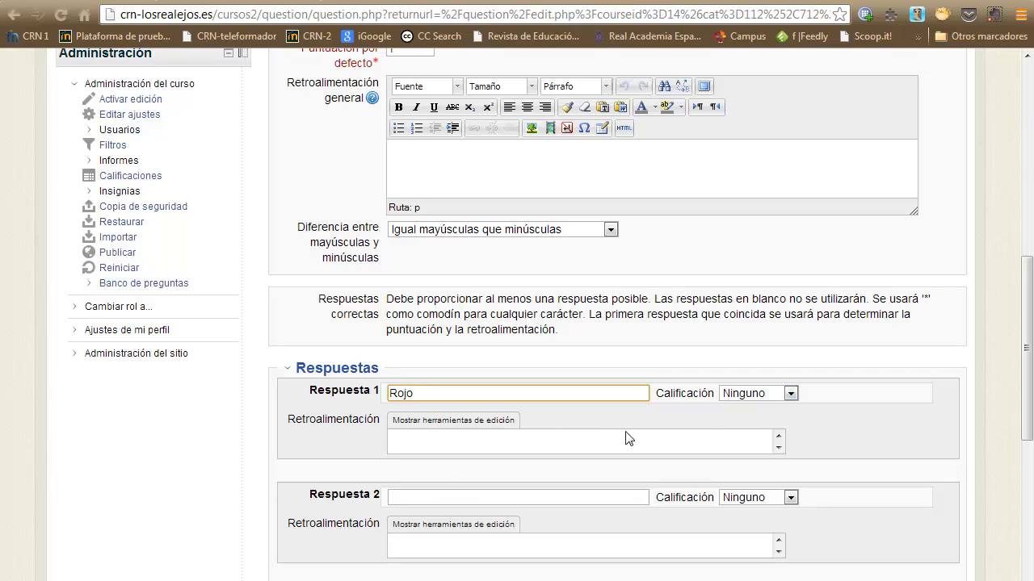
pyautogui.click(745, 395)
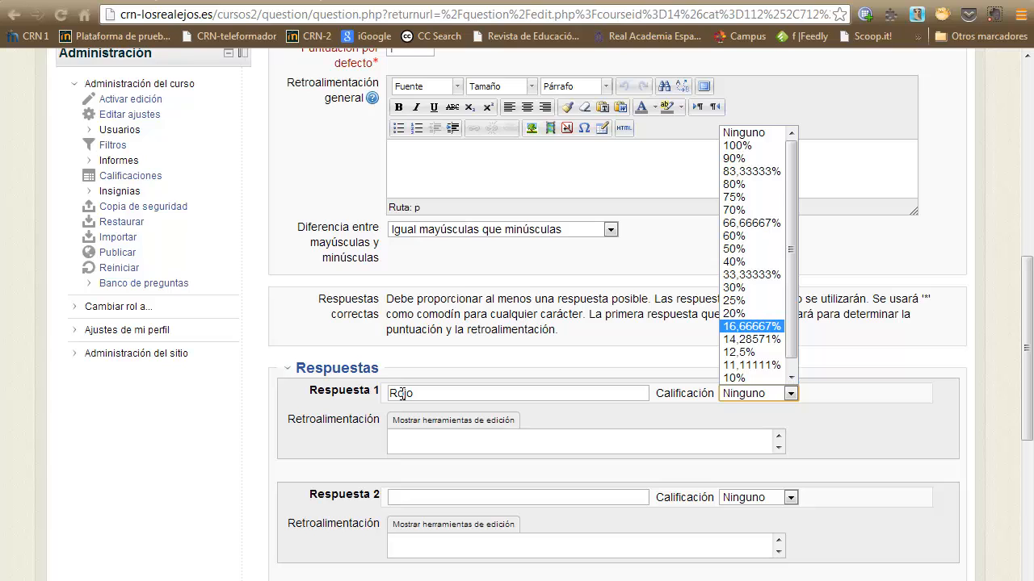
pyautogui.click(741, 147)
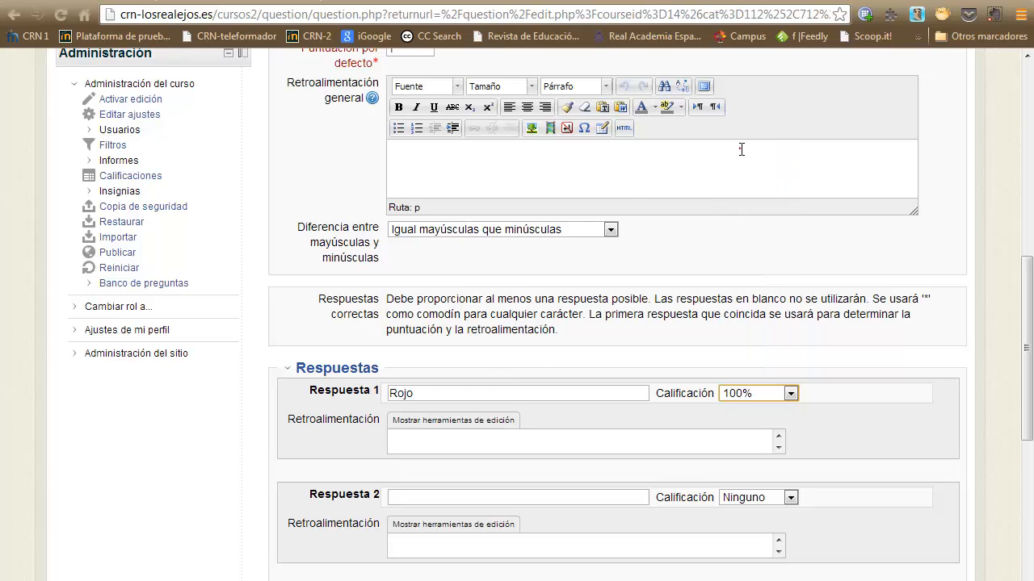
# Enter "Muy bien, has respondido correctamente" as the feedback for Respuesta 1
pyautogui.click(741, 150)
pyautogui.scroll(1, 401, 73)
pyautogui.click(389, 133)
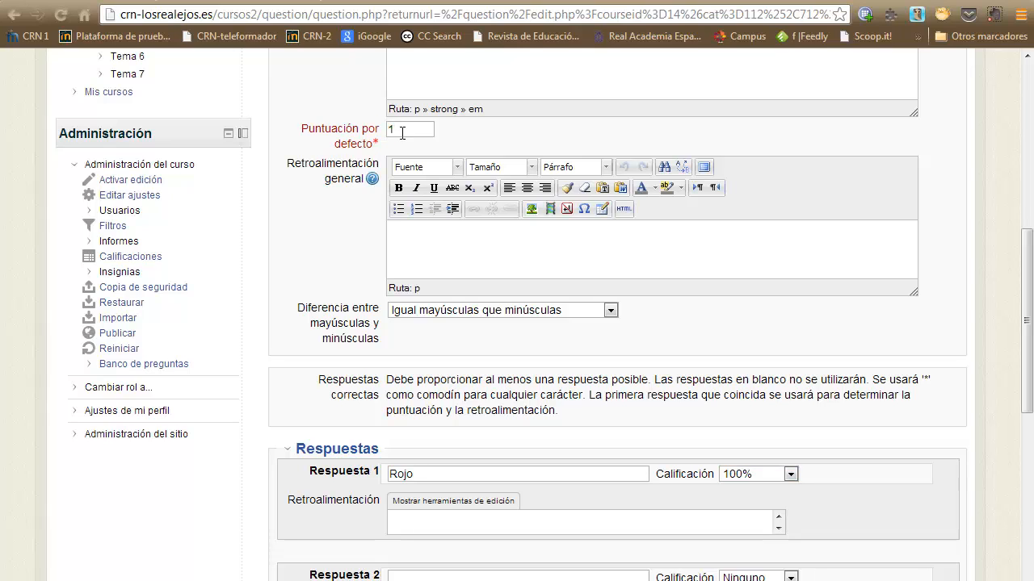
pyautogui.scroll(-2, 746, 401)
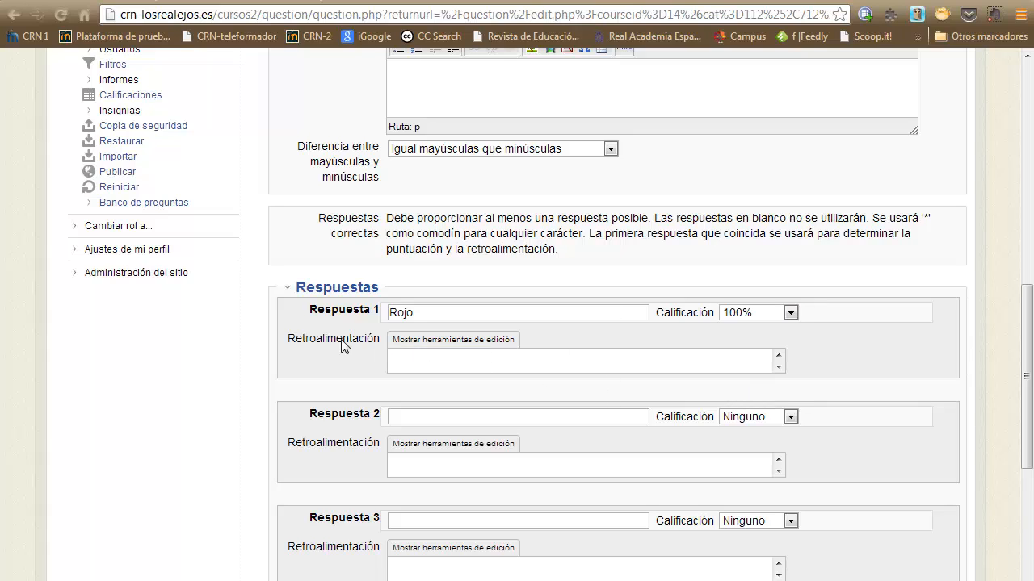
pyautogui.click(414, 363)
pyautogui.click(414, 363)
pyautogui.write('Muy bien, has respondi')
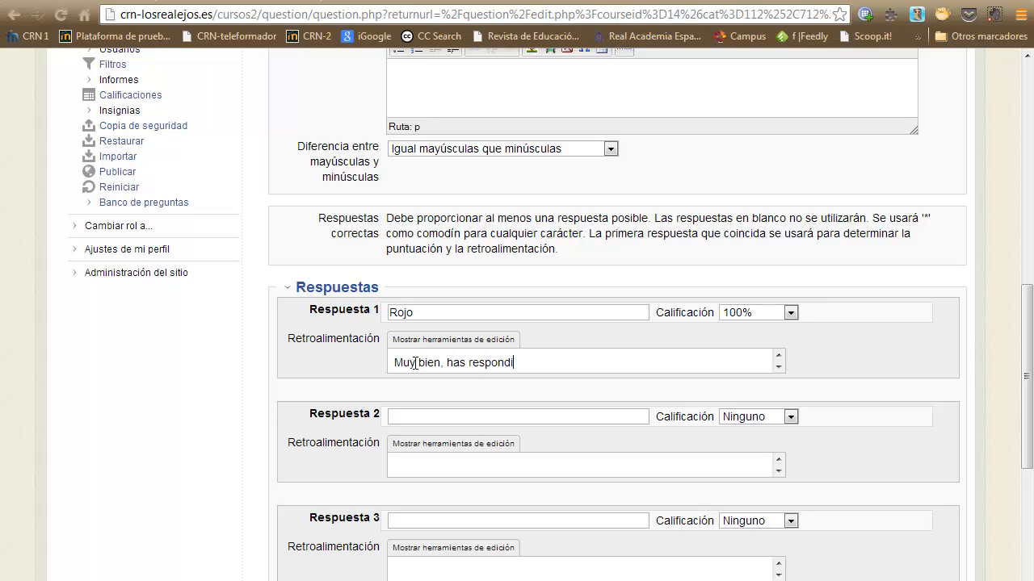
pyautogui.write('do correctamente')
# Examine the grade options offered for the blank Respuesta 2
pyautogui.scroll(-1, 415, 363)
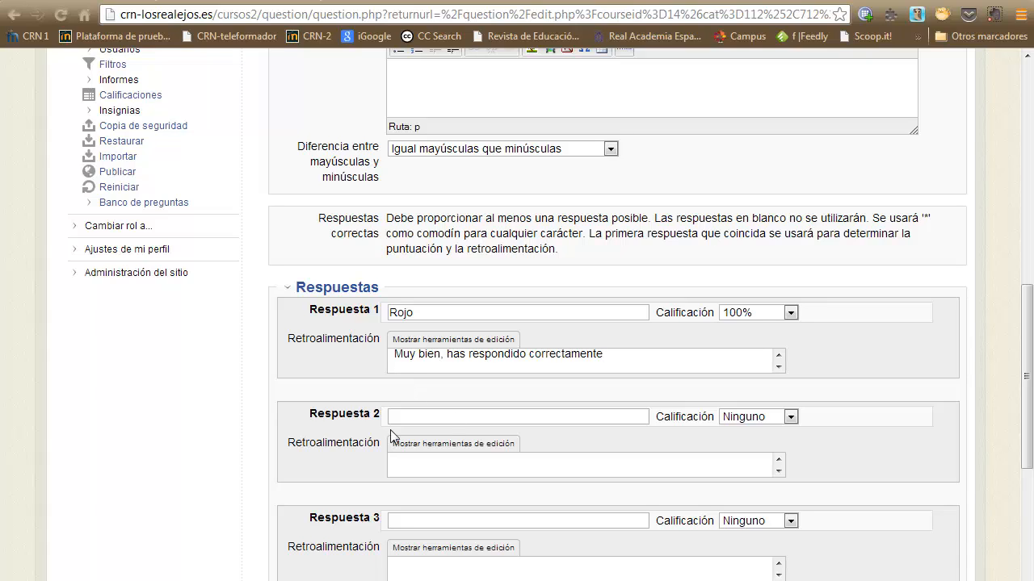
pyautogui.click(744, 423)
pyautogui.scroll(-2, 745, 415)
pyautogui.click(791, 256)
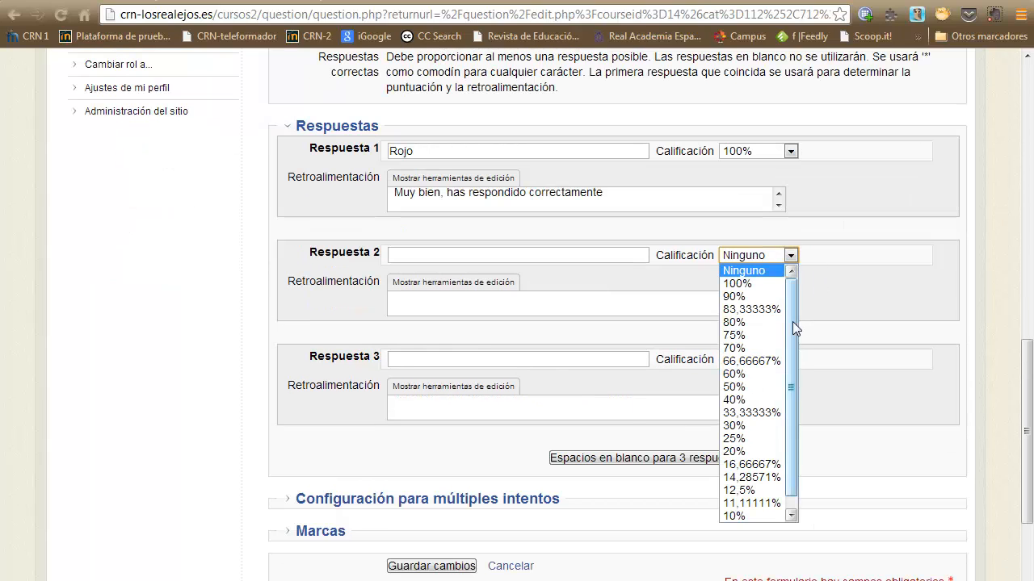
pyautogui.scroll(-1, 792, 322)
pyautogui.click(829, 258)
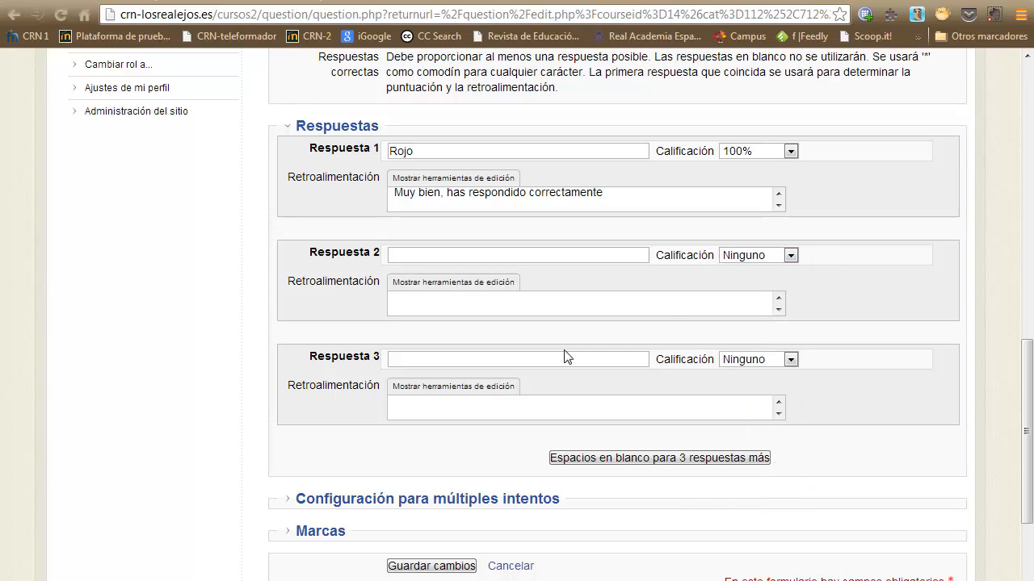
# Save the Rojo short-answer question to the question bank
pyautogui.scroll(-1, 504, 370)
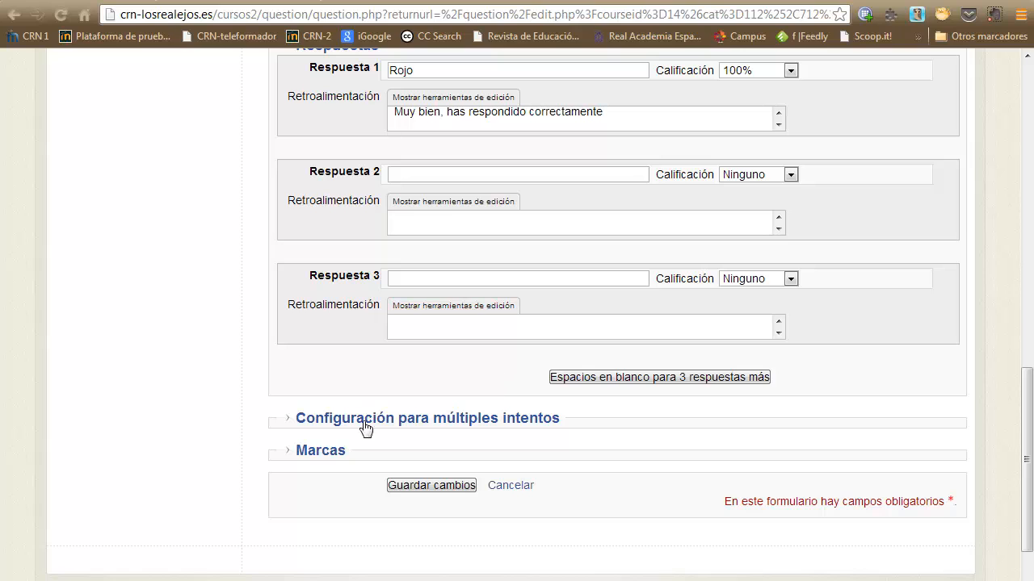
pyautogui.click(418, 488)
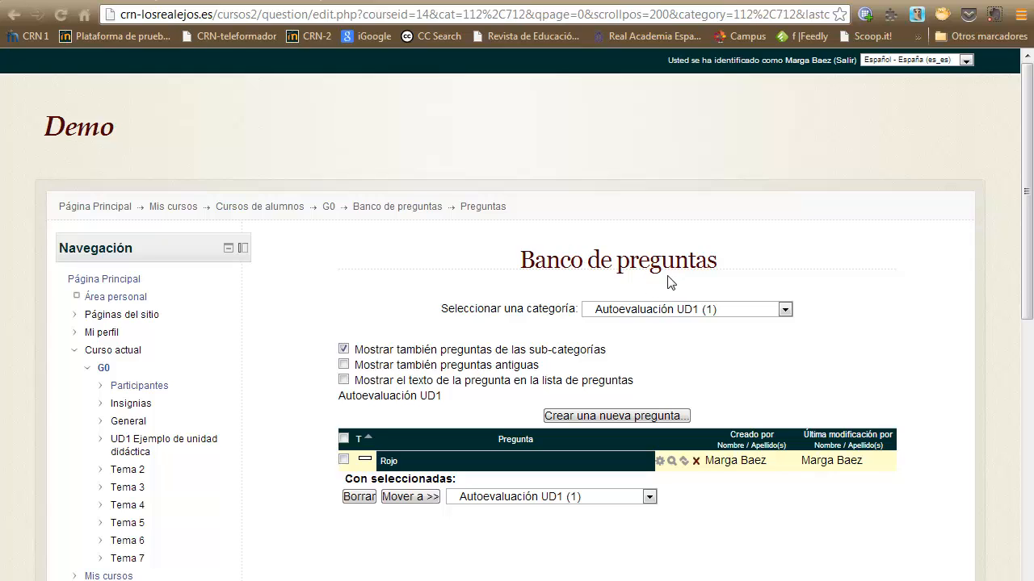
# Create a new question of the type Opción múltiple in the Autoevaluación UD1 category
pyautogui.click(607, 417)
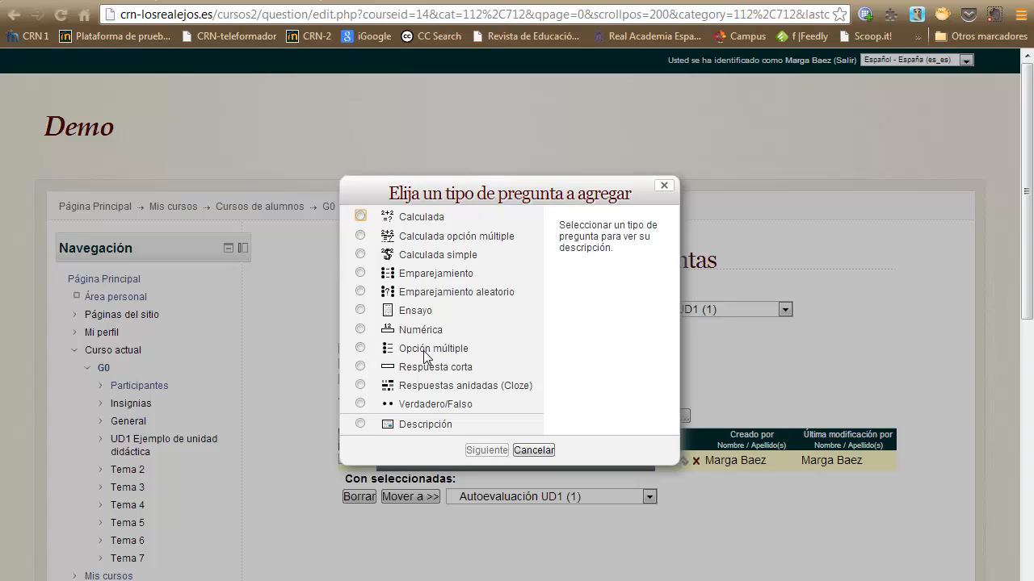
pyautogui.click(357, 348)
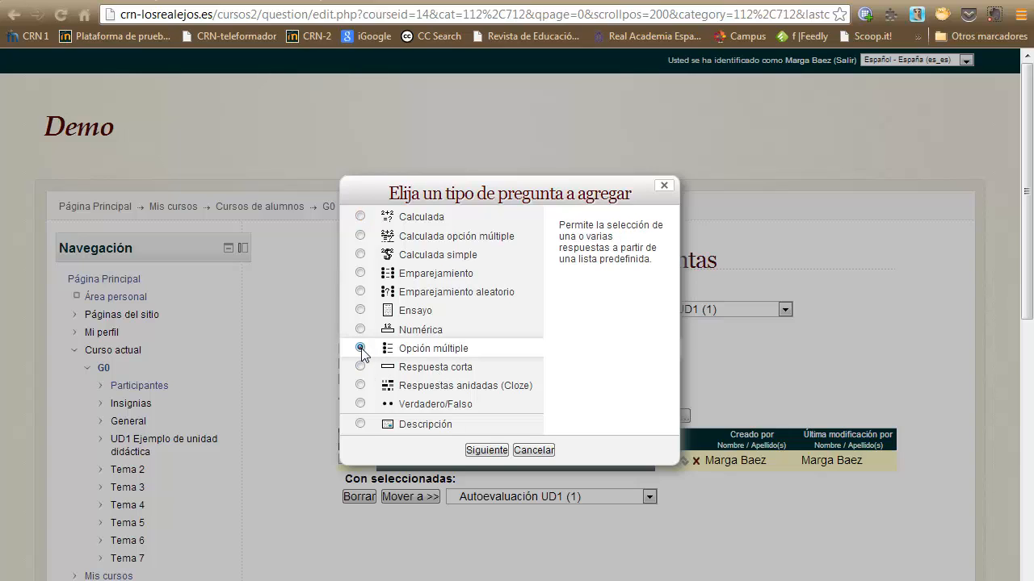
pyautogui.click(487, 450)
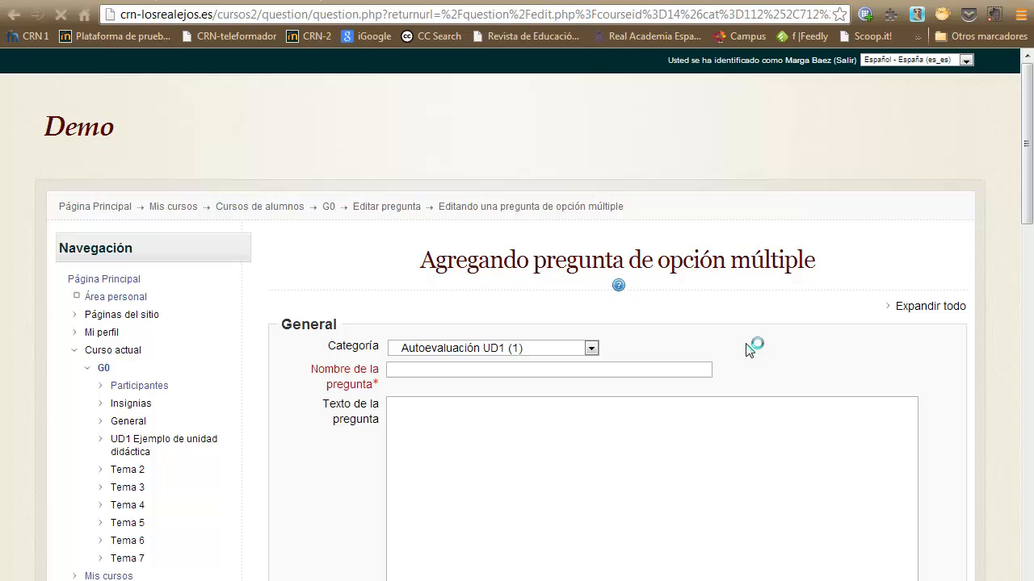
# Name the question Amarillo and enter "¿Qué significa yellow en inglés?" as its question text
pyautogui.scroll(-2, 508, 343)
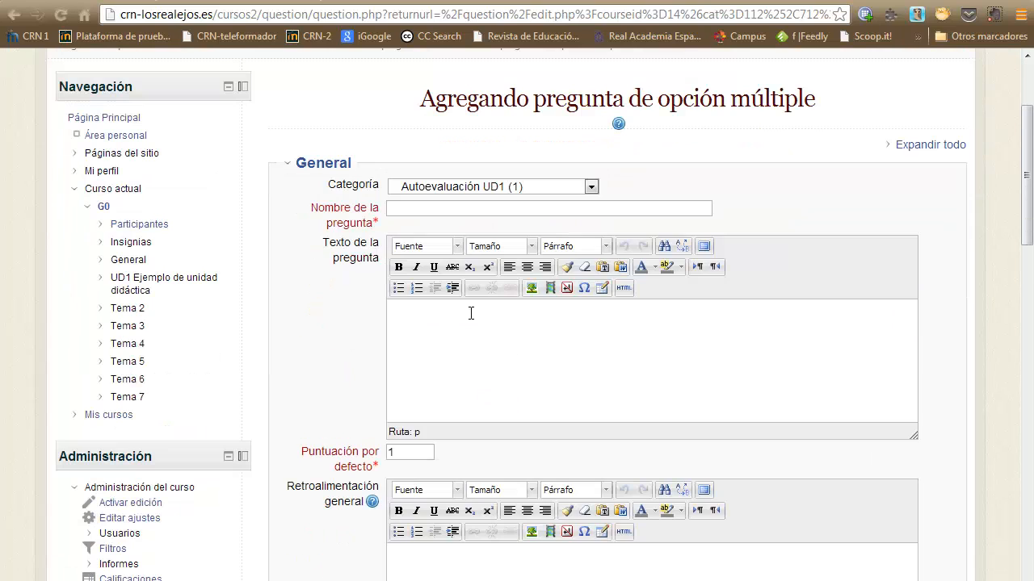
pyautogui.click(405, 208)
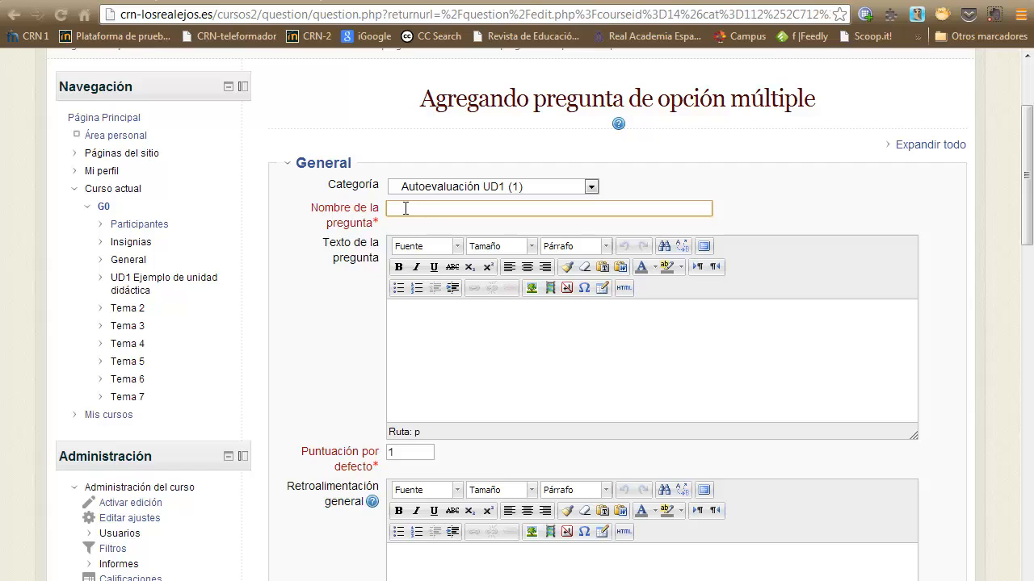
pyautogui.write('Amarillo')
pyautogui.press('Tab')
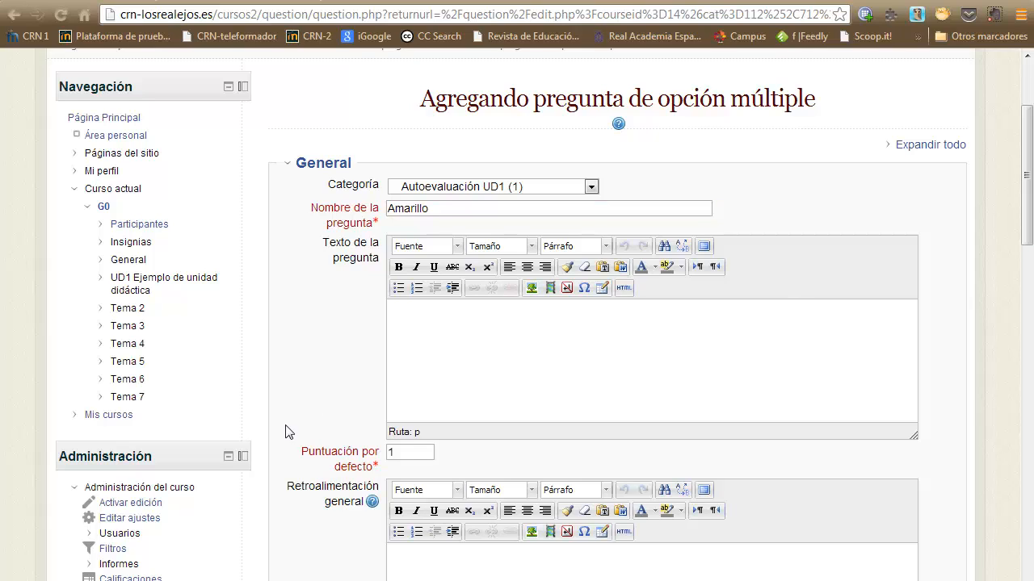
pyautogui.click(452, 353)
pyautogui.write('¿Qué significa yellow en inglés?')
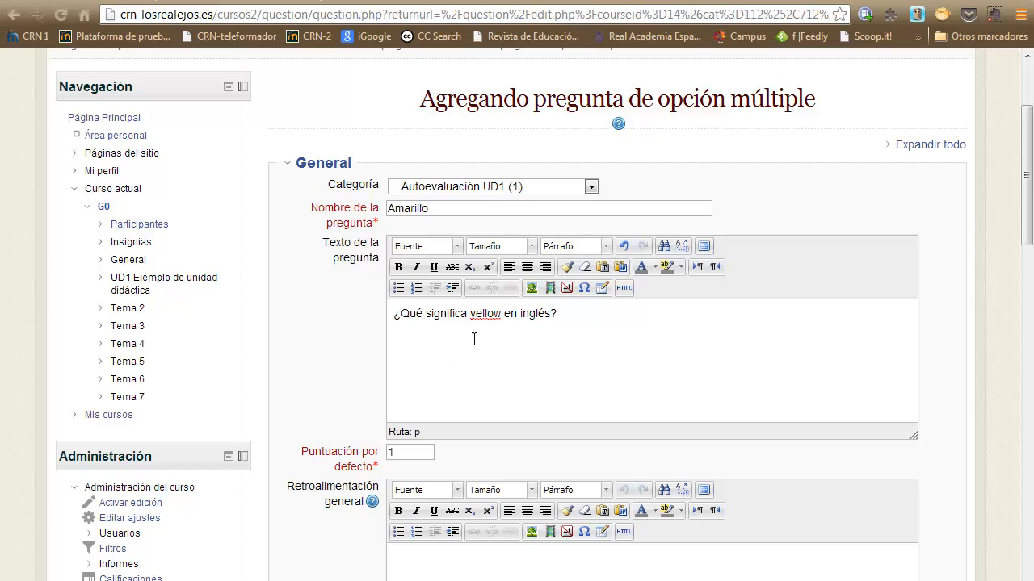
# Format the word "yellow" in the question text as italic
pyautogui.doubleClick(482, 314)
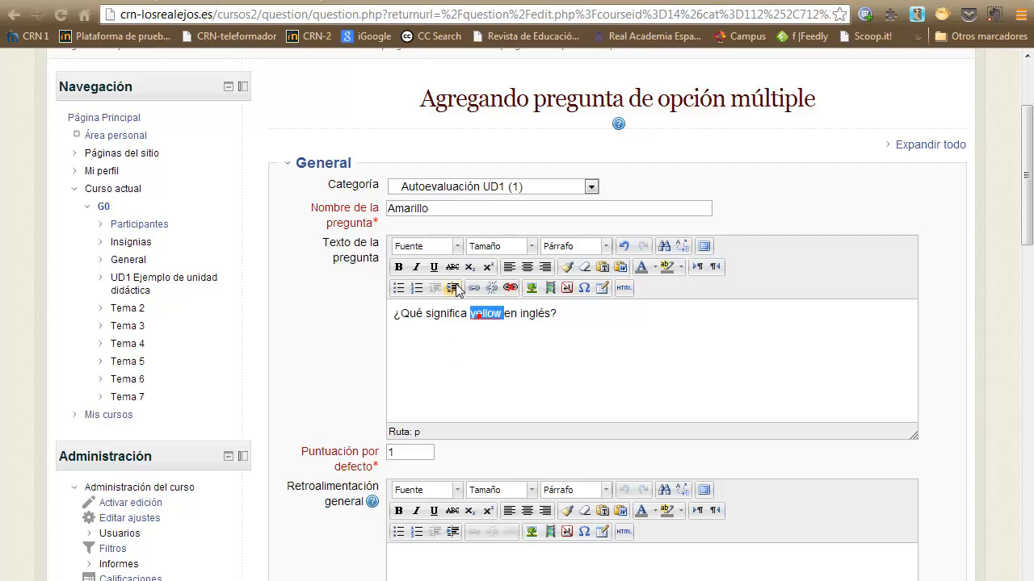
pyautogui.click(416, 267)
pyautogui.click(529, 313)
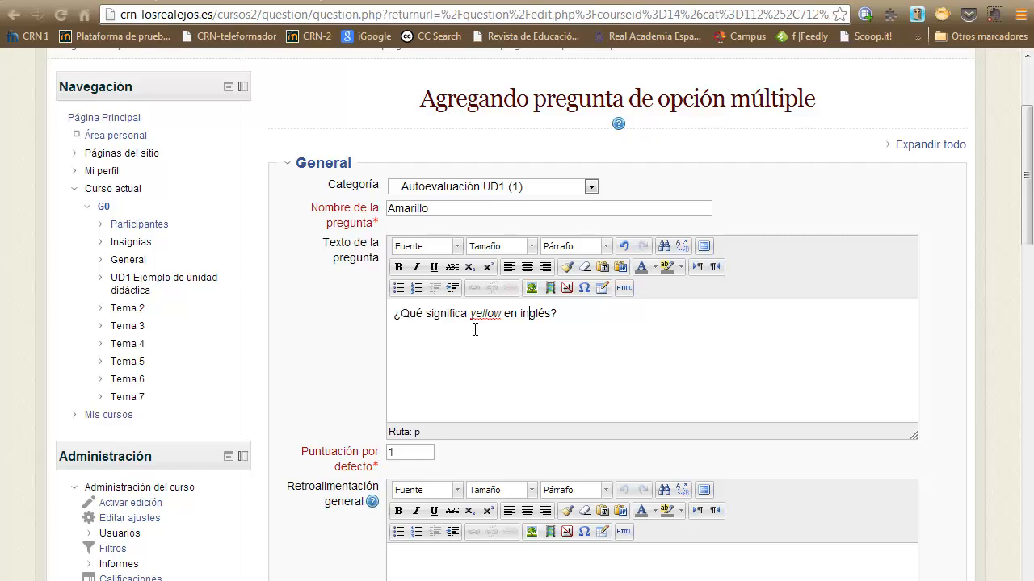
# Examine the default score, general feedback, single or multiple answer, shuffle and numbering settings, and the blank answer choices down to the end of the form
pyautogui.scroll(-1, 475, 329)
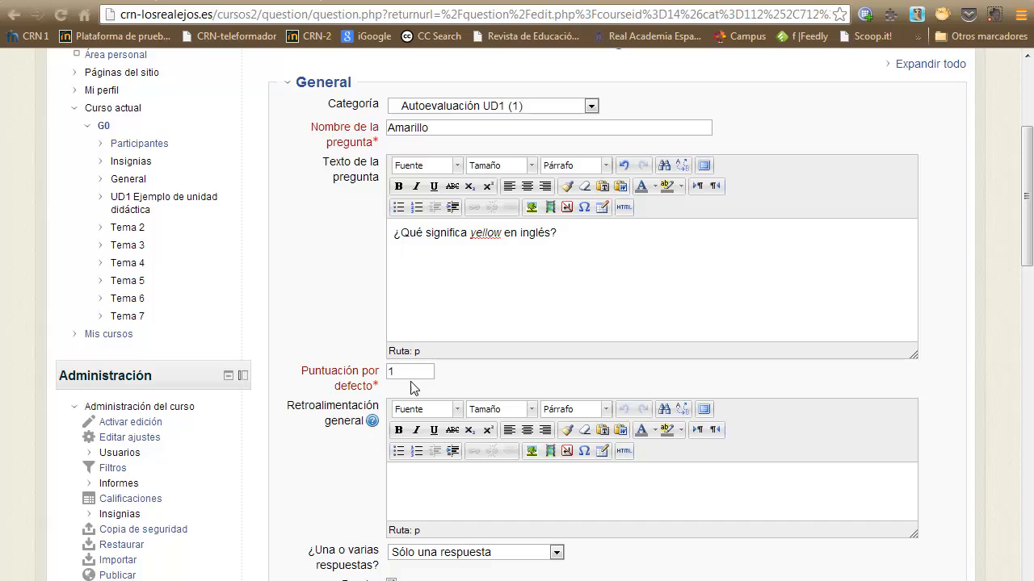
pyautogui.scroll(-1, 398, 372)
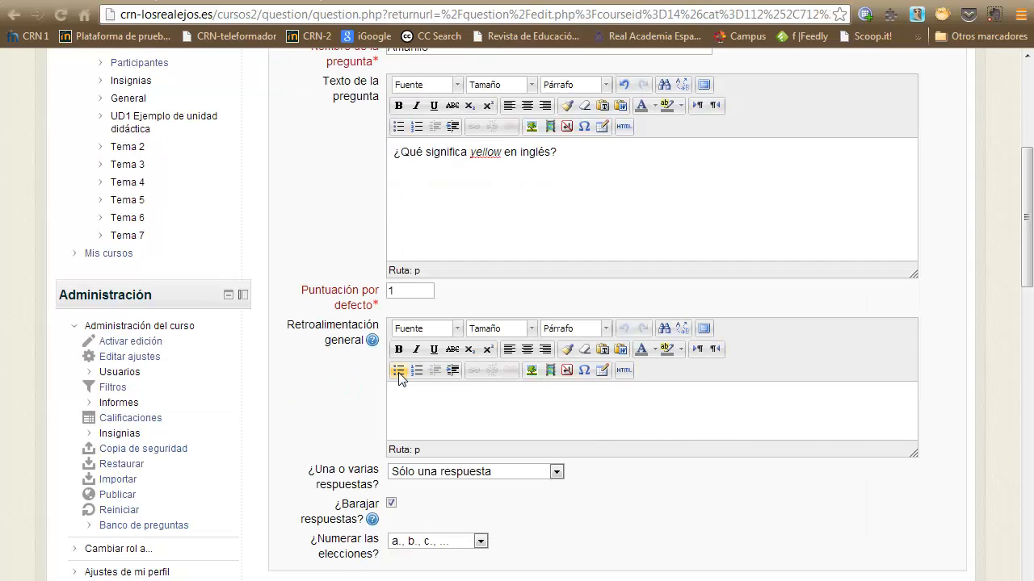
pyautogui.scroll(-3, 329, 334)
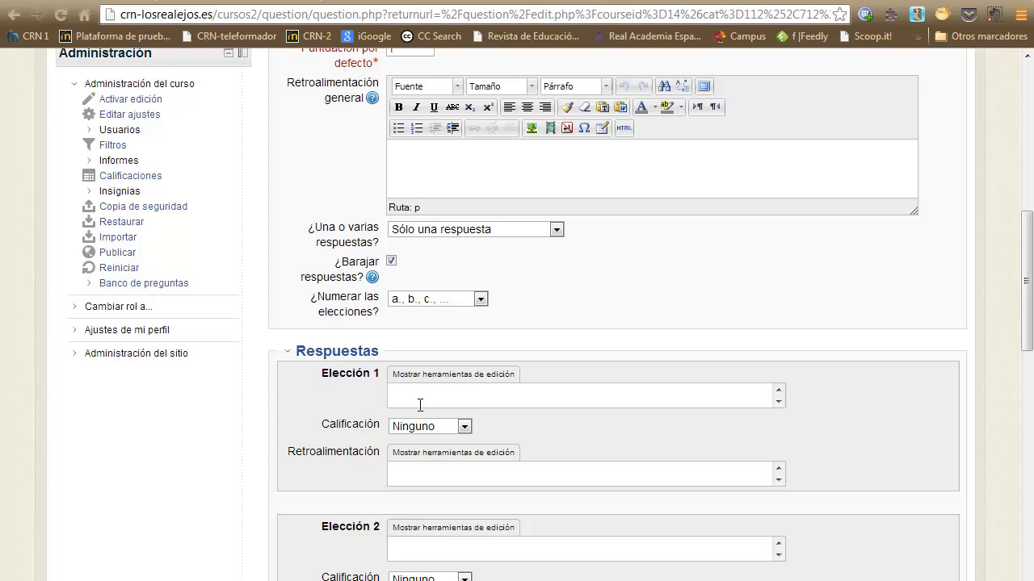
pyautogui.scroll(2, 420, 404)
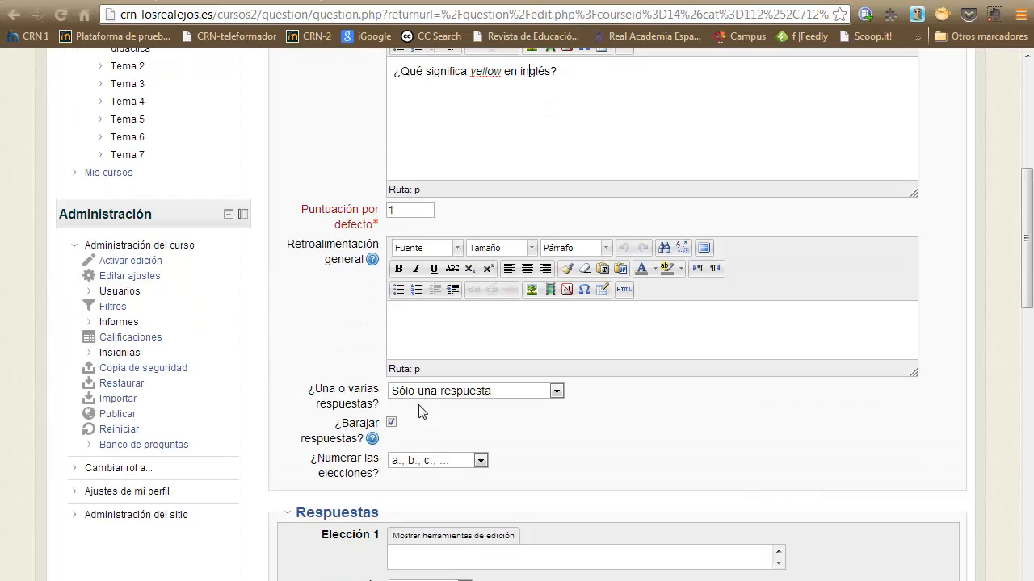
pyautogui.scroll(1, 420, 403)
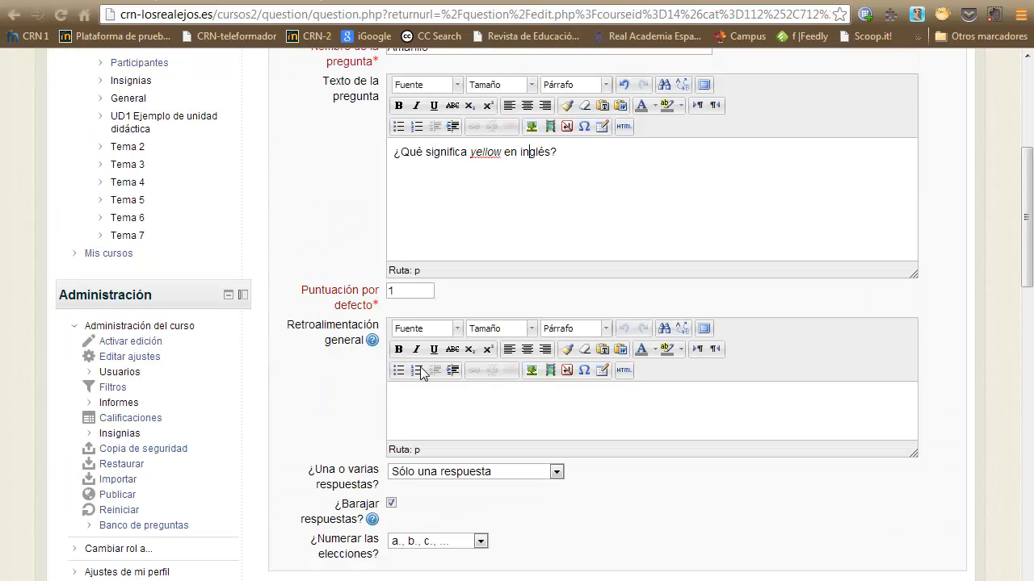
pyautogui.scroll(-2, 493, 245)
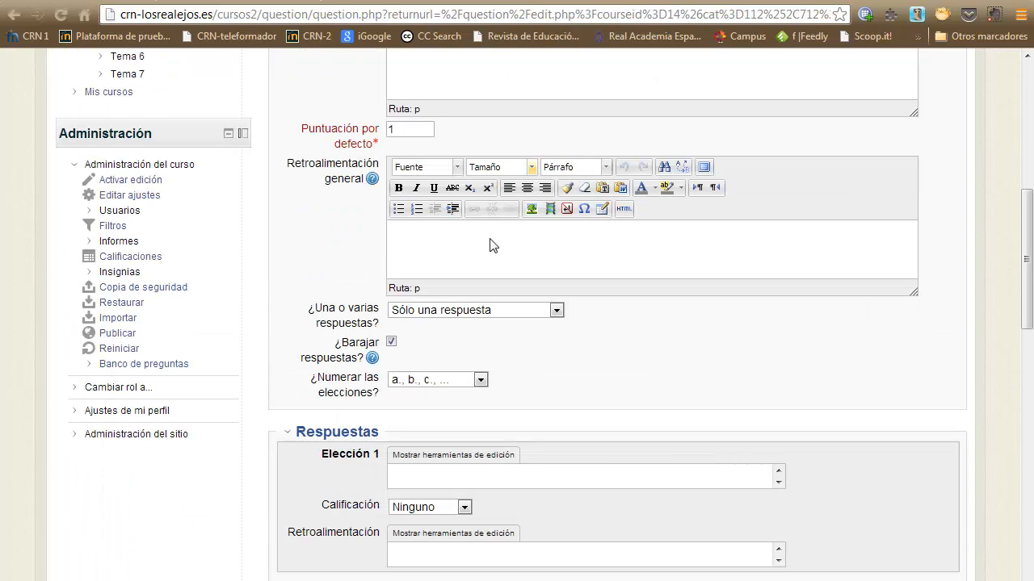
pyautogui.scroll(-3, 491, 242)
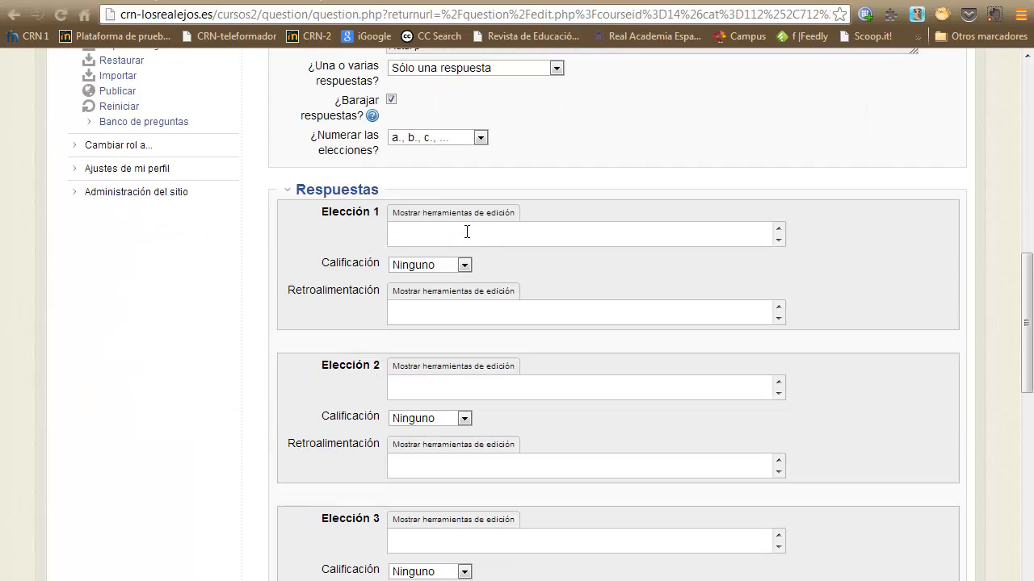
pyautogui.scroll(-3, 361, 360)
pyautogui.scroll(-2, 380, 492)
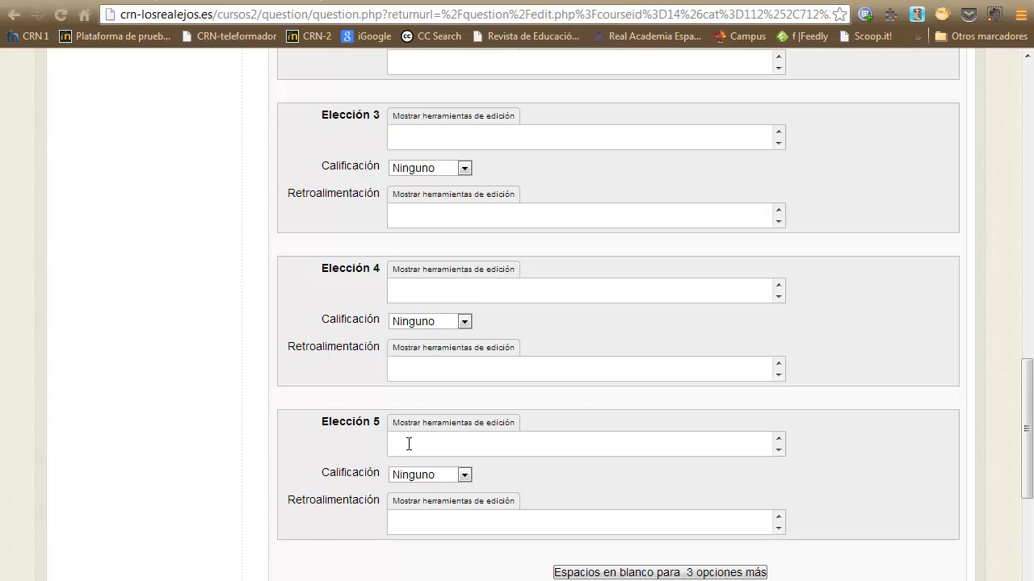
pyautogui.scroll(5, 410, 260)
pyautogui.scroll(-2, 427, 273)
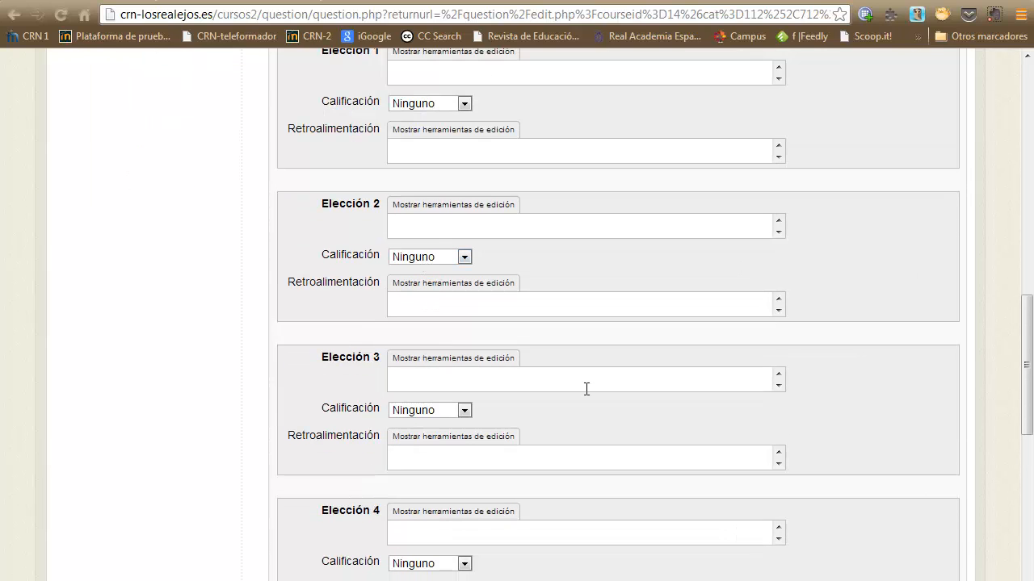
pyautogui.scroll(-5, 586, 390)
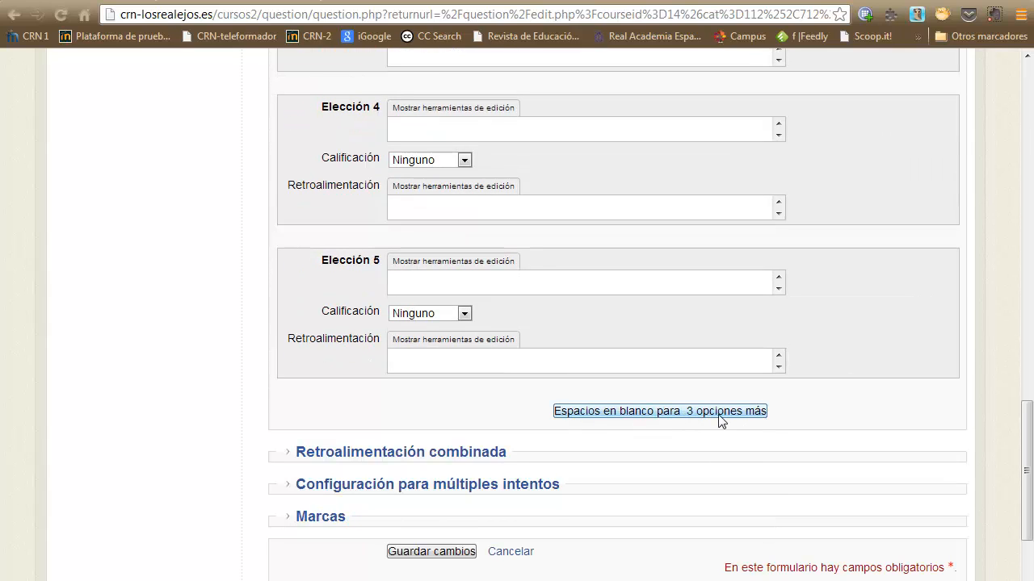
pyautogui.click(642, 416)
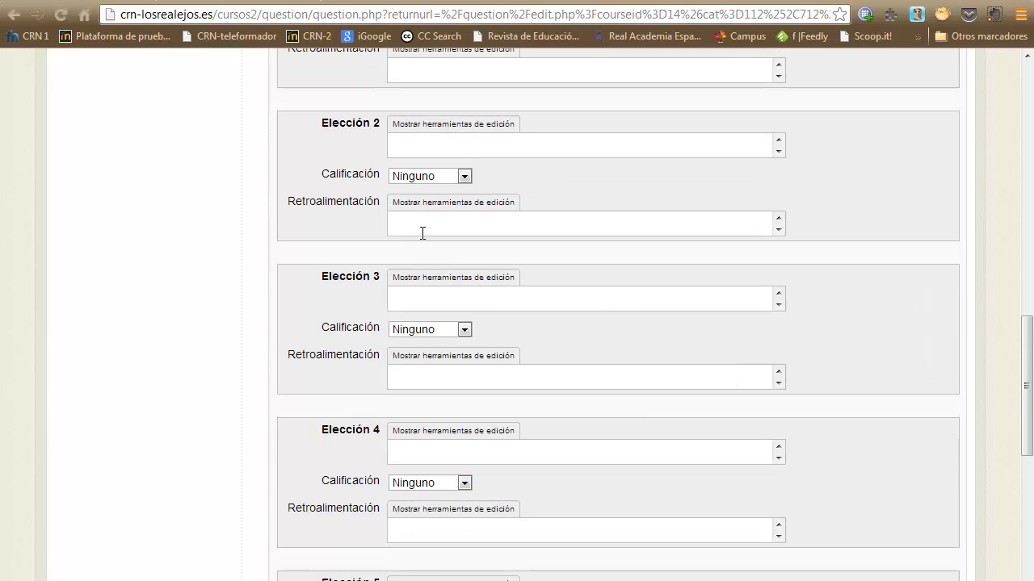
# Enter "Amarillo" as the answer text of Elección 1
pyautogui.scroll(2, 423, 231)
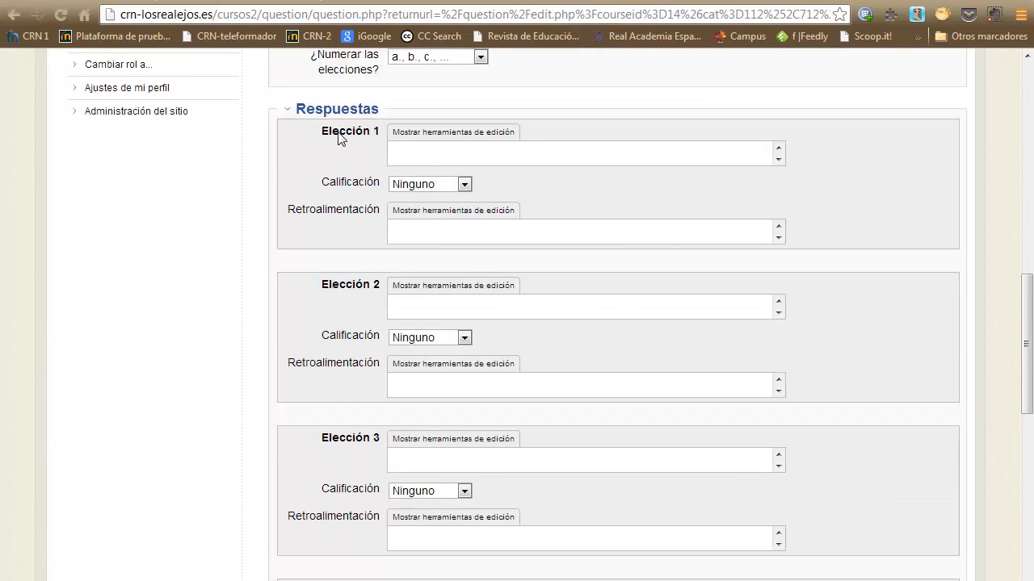
pyautogui.click(455, 152)
pyautogui.write('Amarillo')
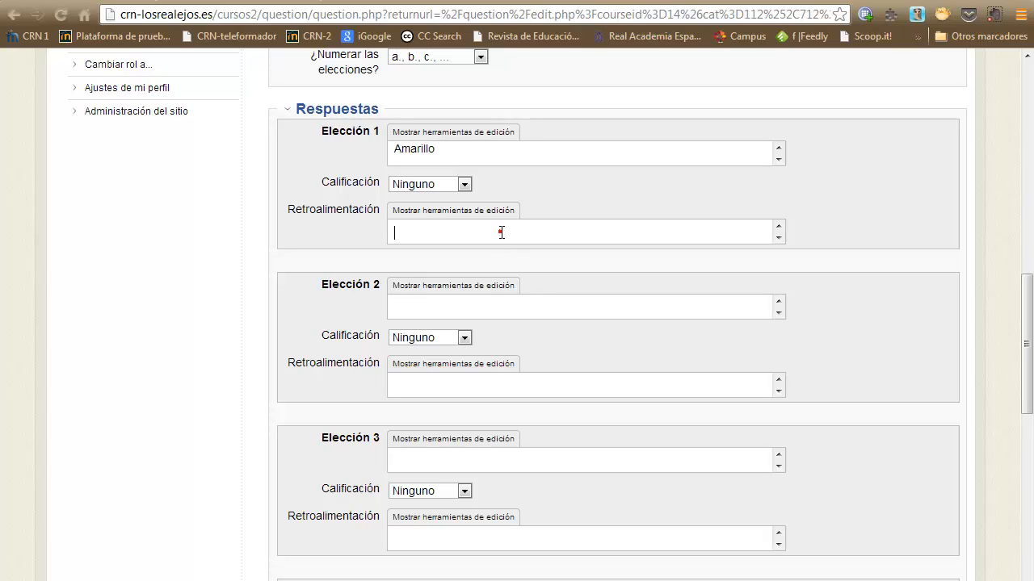
# Enter "Muy bien, has respondido perfectamente" as the feedback for Elección 1
pyautogui.write('Muy bien, has respondido perfectamente')
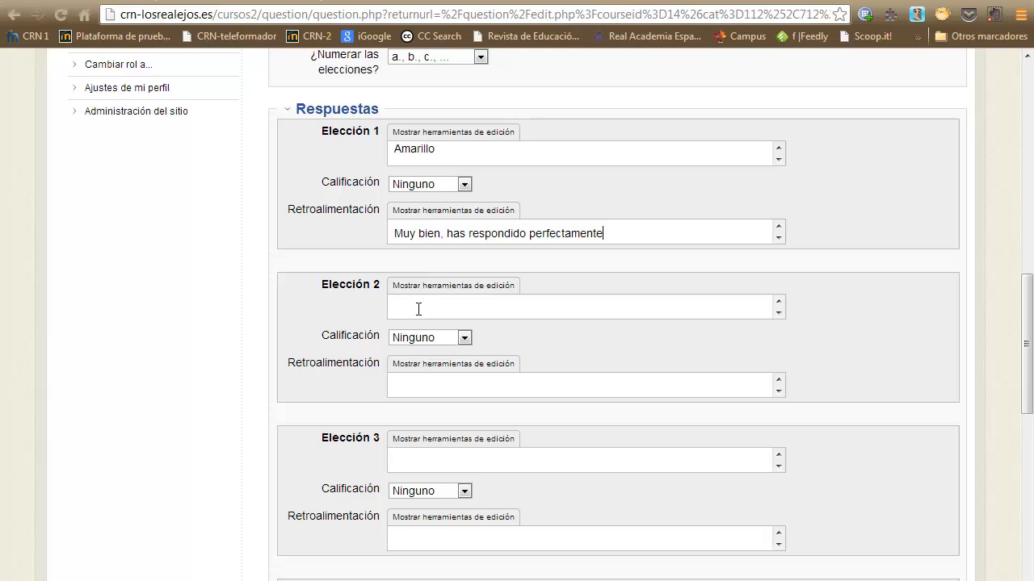
# Fill Elección 2 with the answer "Rojo" and the feedback "La respuesta es incorrecta, revisa nuevamente los contenidos de la unidad"
pyautogui.click(418, 309)
pyautogui.write('Rojo')
pyautogui.write('unidad')
pyautogui.scroll(1, 448, 388)
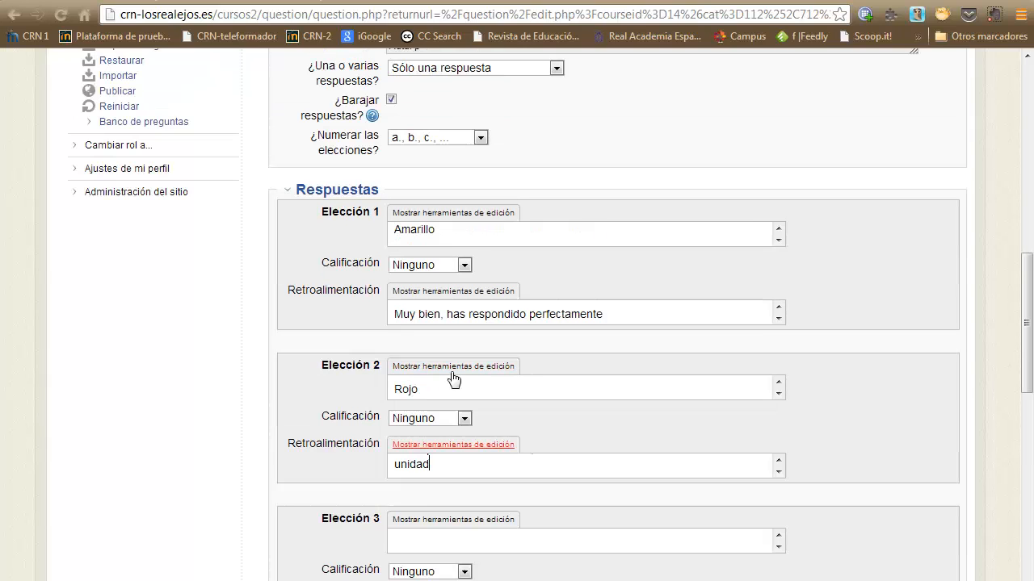
pyautogui.click(779, 472)
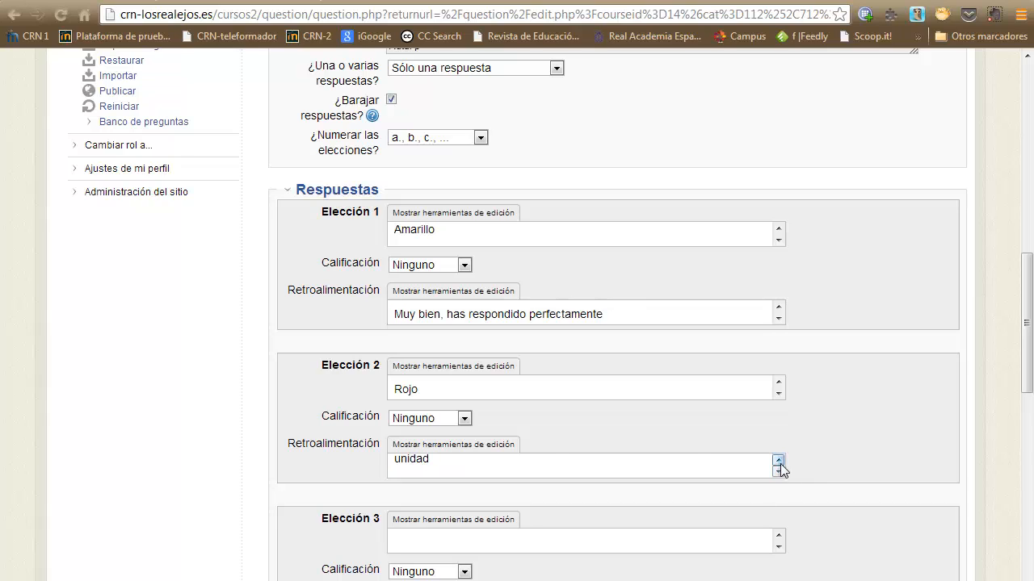
pyautogui.click(777, 459)
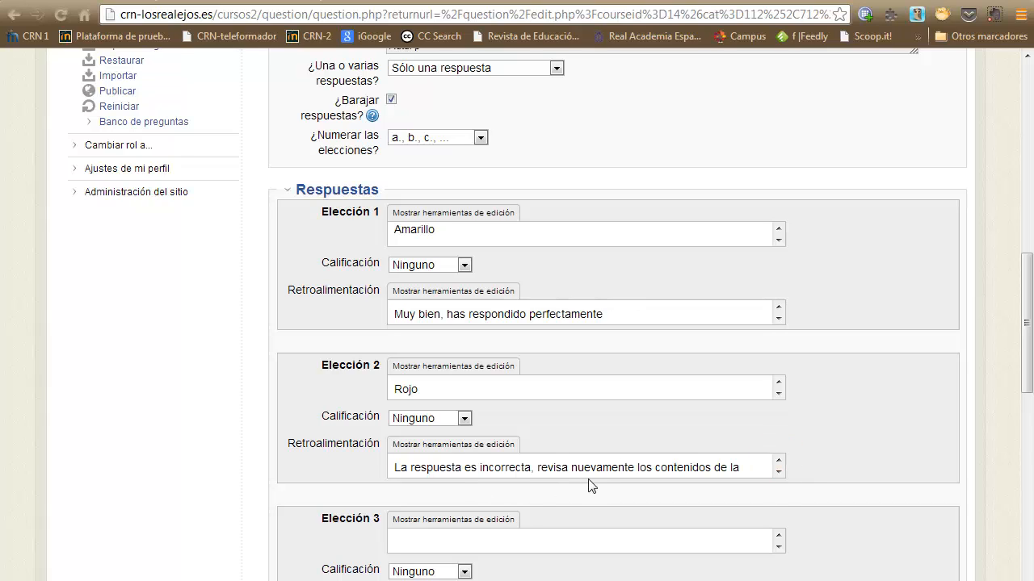
pyautogui.click(780, 473)
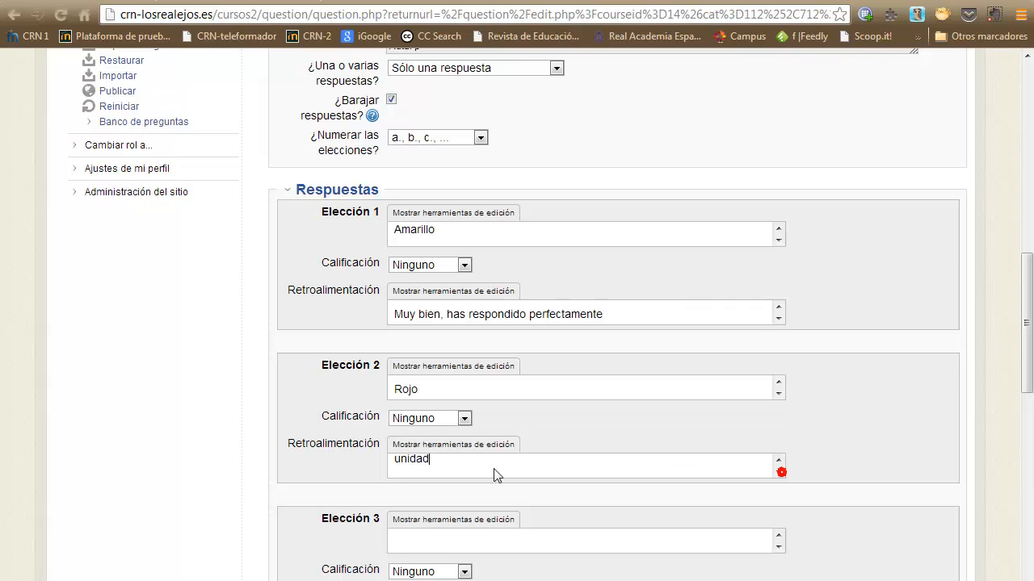
# Set the grade of the Amarillo answer in Elección 1 to 100%
pyautogui.click(464, 265)
pyautogui.click(429, 295)
# Fill Elección 3 with "Gris" and the feedback "La respuesta es incorrecta, revisa nuevamente los contenidos de la unidad"
pyautogui.scroll(-2, 414, 429)
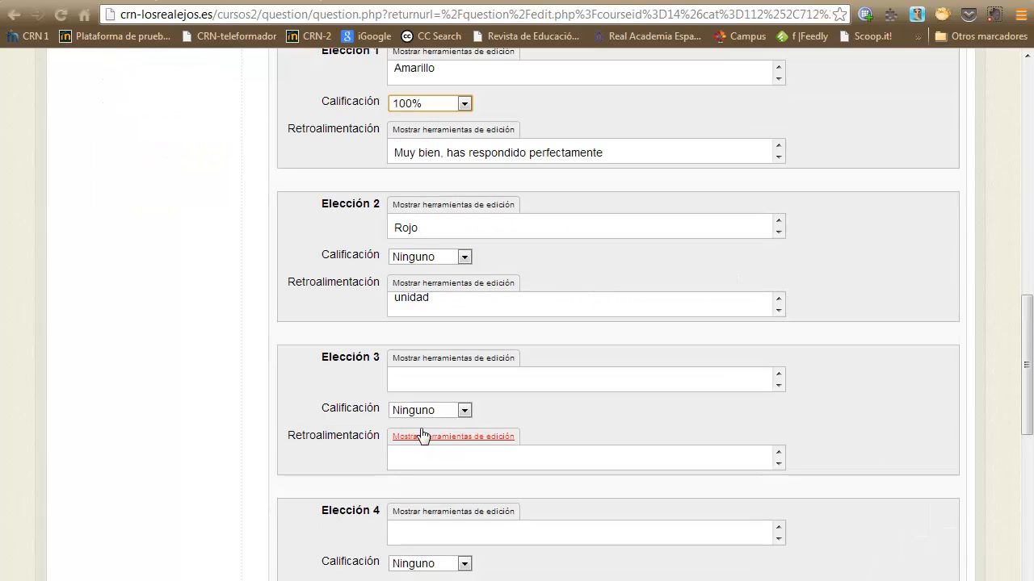
pyautogui.click(408, 378)
pyautogui.write('Gr')
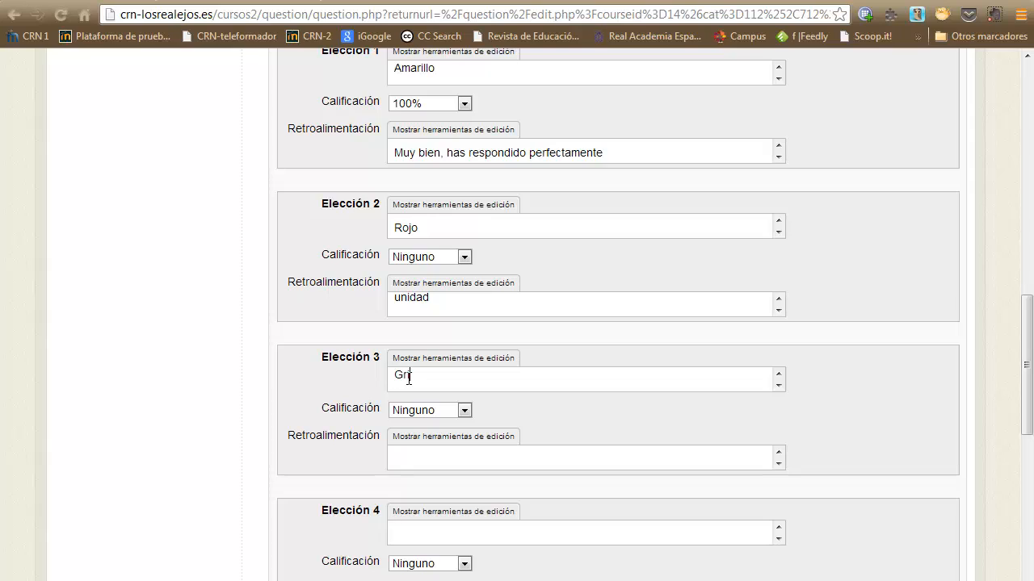
pyautogui.write('is')
pyautogui.click(416, 461)
pyautogui.write('unidad')
pyautogui.click(780, 453)
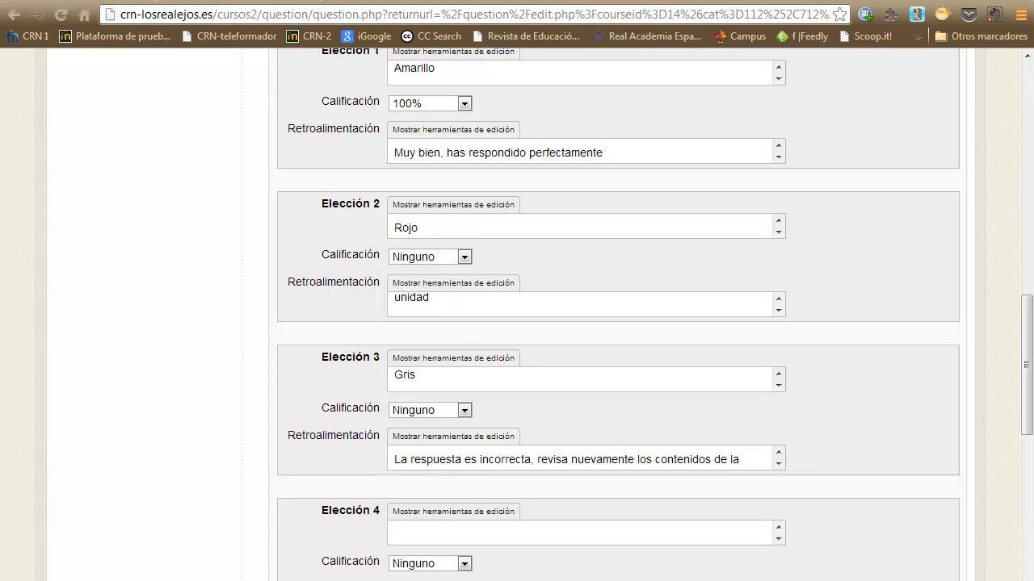
# Fill Elección 4 with the answer "Azul" and the same incorrect-answer feedback as Elección 2 and 3
pyautogui.click(429, 531)
pyautogui.write('Azul')
pyautogui.scroll(-1, 430, 530)
pyautogui.click(430, 531)
pyautogui.hotkey('ctrl', 'v')
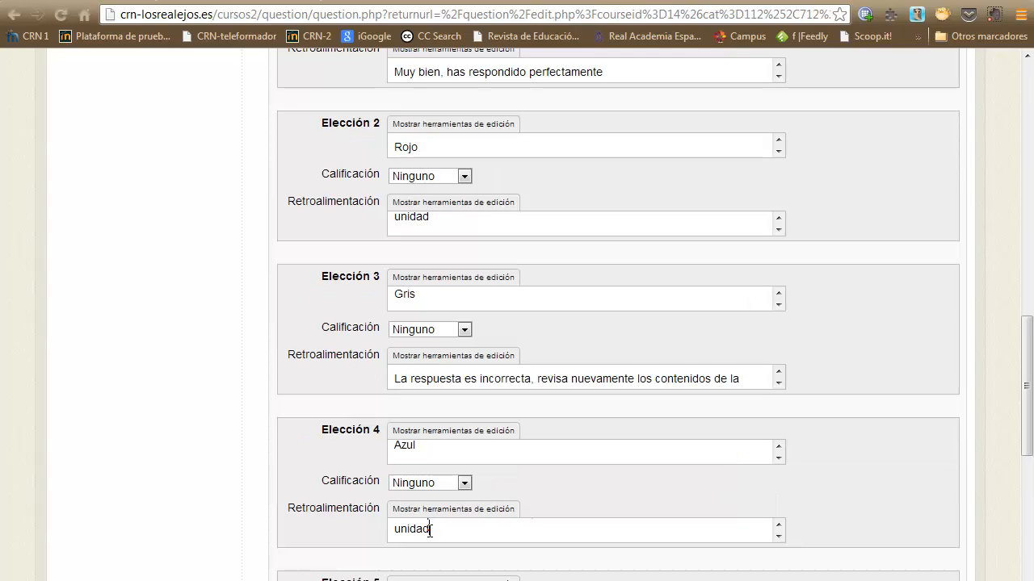
# Leave Elección 5 blank and save the Amarillo multiple-choice question
pyautogui.scroll(-2, 428, 531)
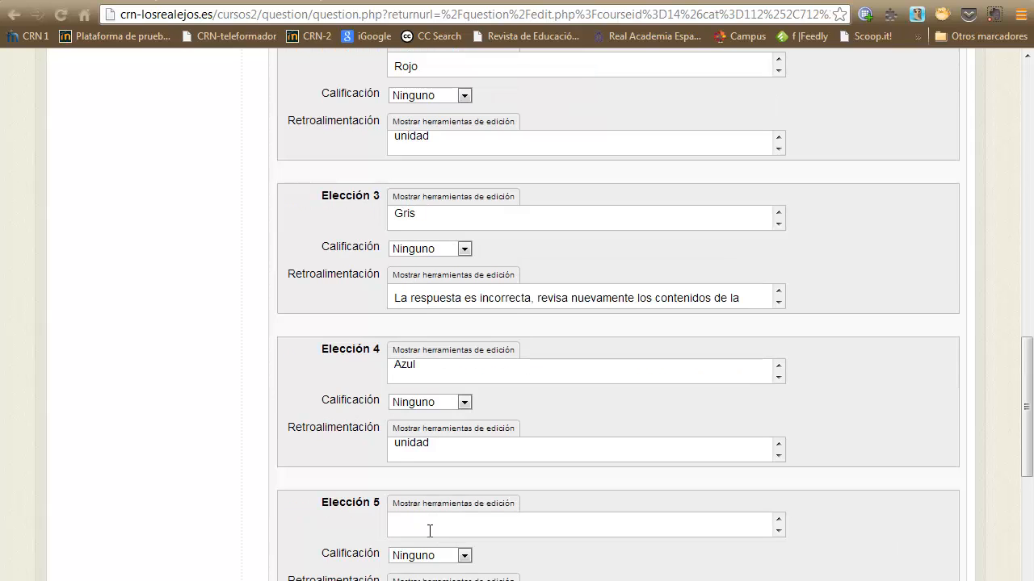
pyautogui.scroll(-3, 440, 517)
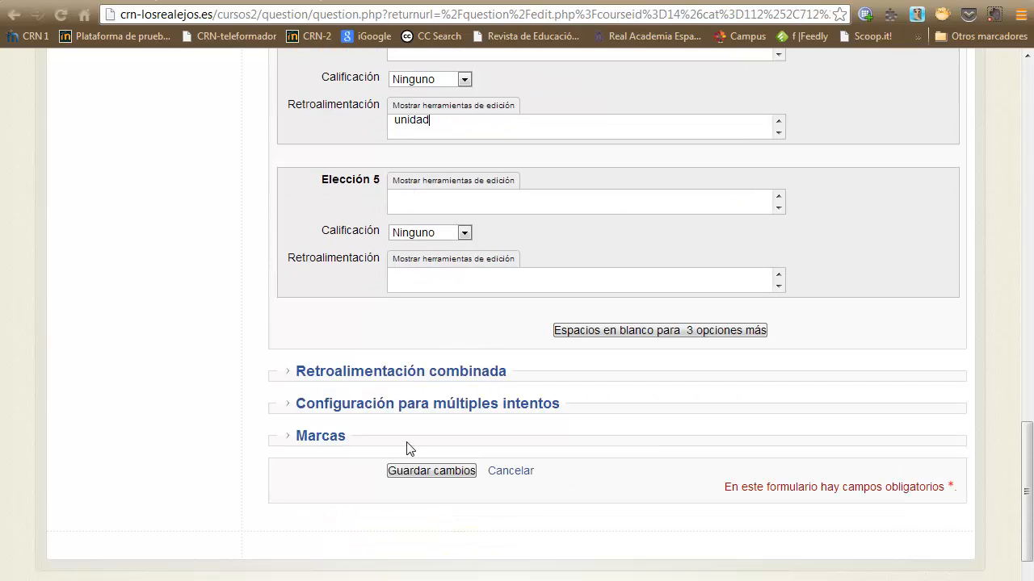
pyautogui.click(418, 475)
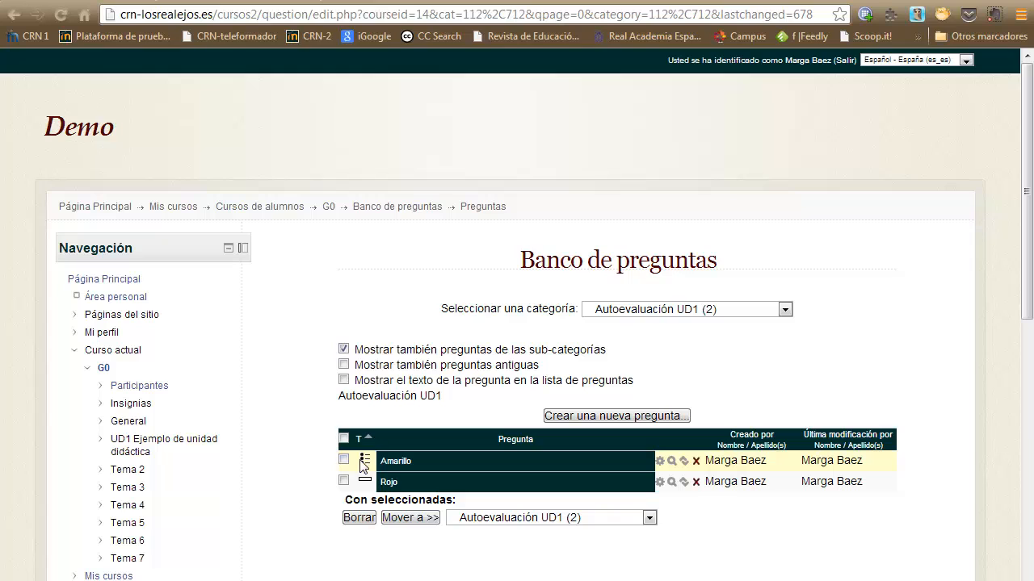
# Start a new Verdadero/Falso question in the Autoevaluación UD1 category
pyautogui.click(556, 420)
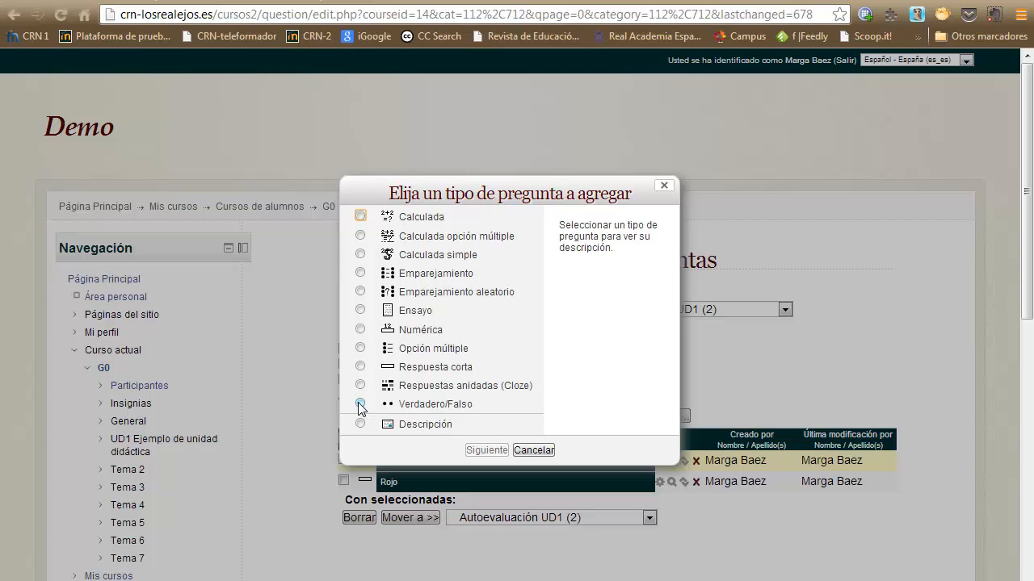
pyautogui.click(360, 404)
pyautogui.click(482, 450)
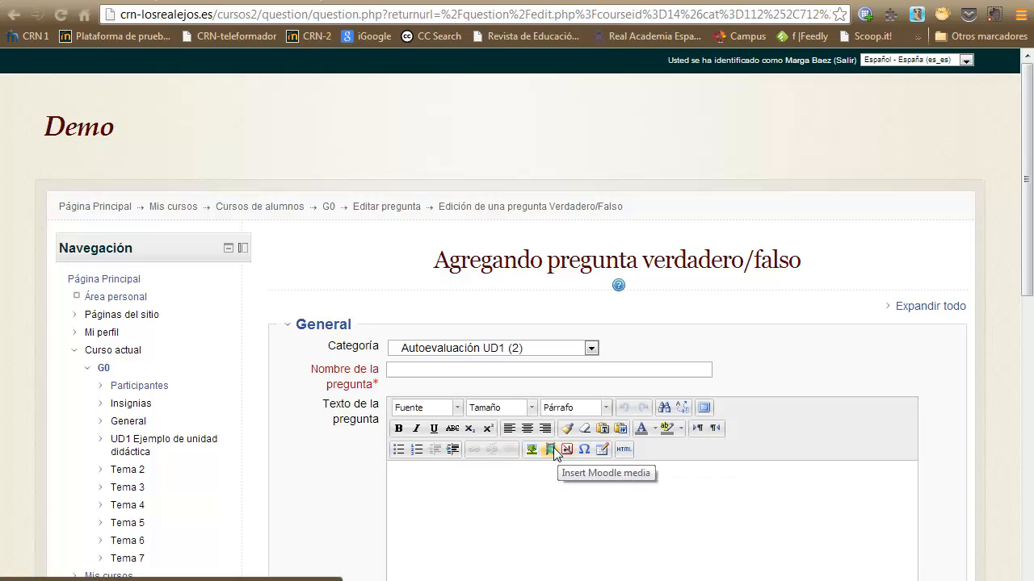
# Name the question Colores and enter "Del español al inglés los colores no tienen traducción" as its question text
pyautogui.click(482, 371)
pyautogui.write('C')
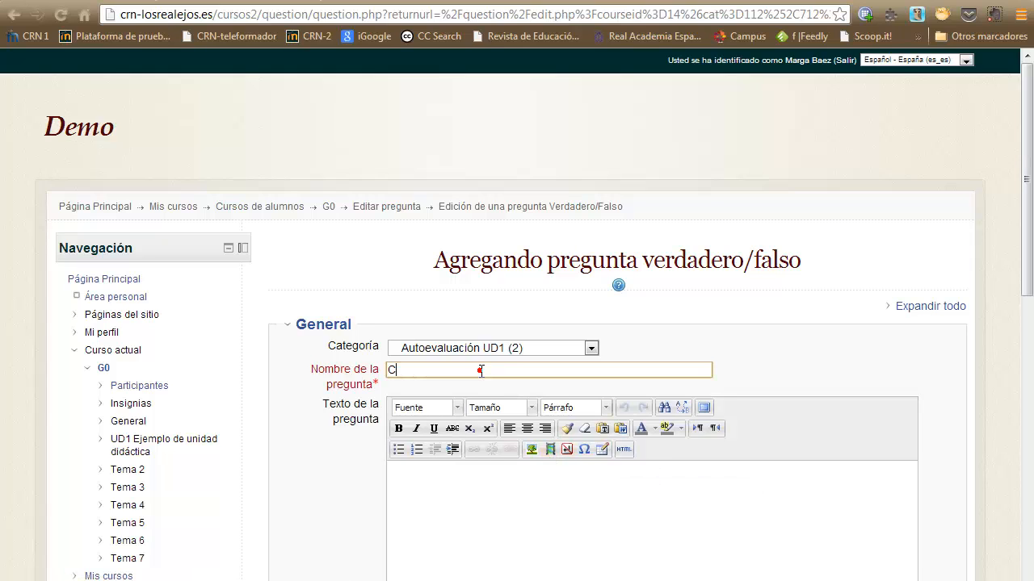
pyautogui.write('olores')
pyautogui.click(470, 505)
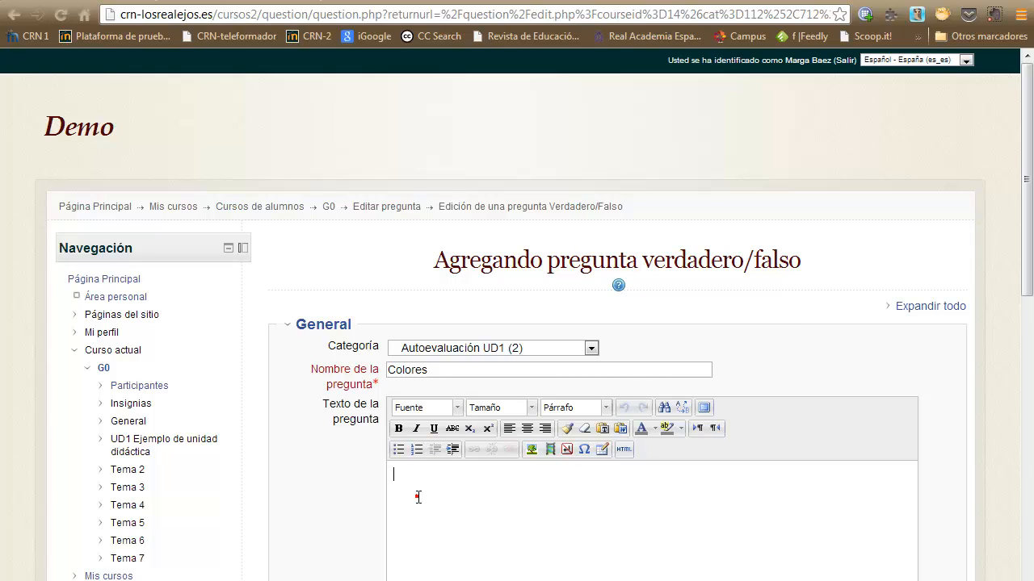
pyautogui.write('Del español al inglés los colores no tienen traducción')
# Choose Falso as the correct answer for the Colores statement
pyautogui.scroll(-1, 421, 494)
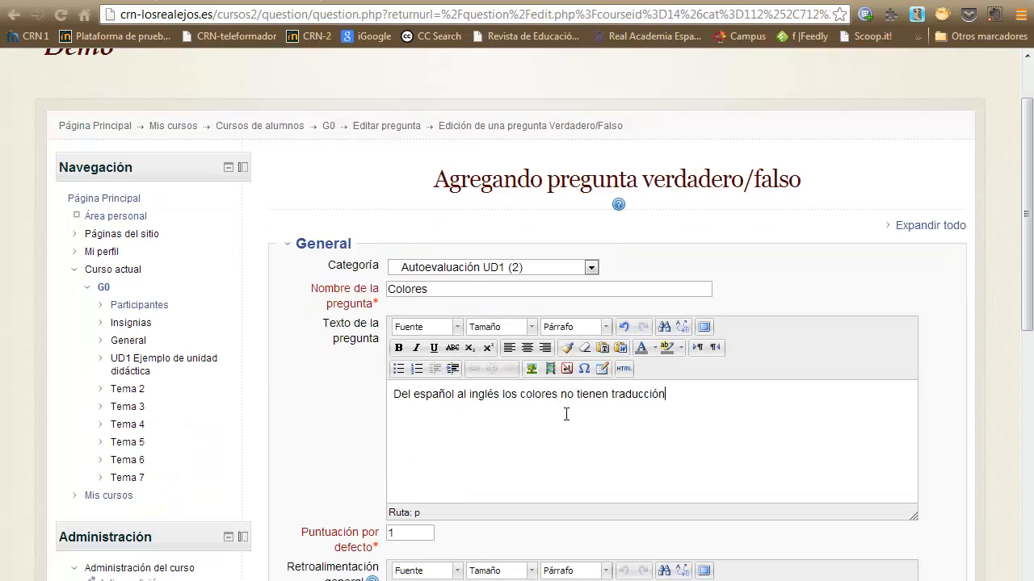
pyautogui.scroll(-1, 576, 415)
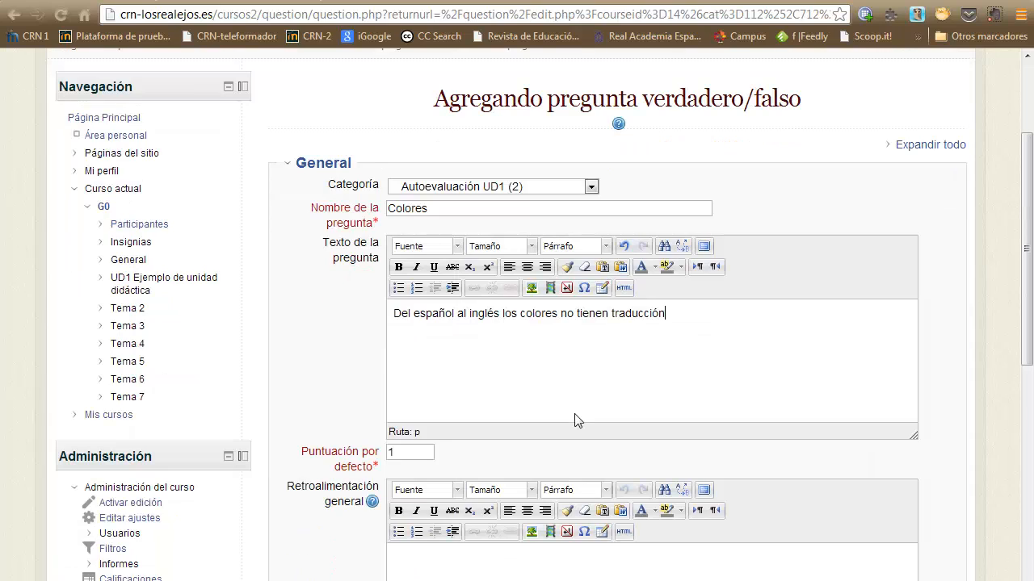
pyautogui.scroll(-1, 479, 399)
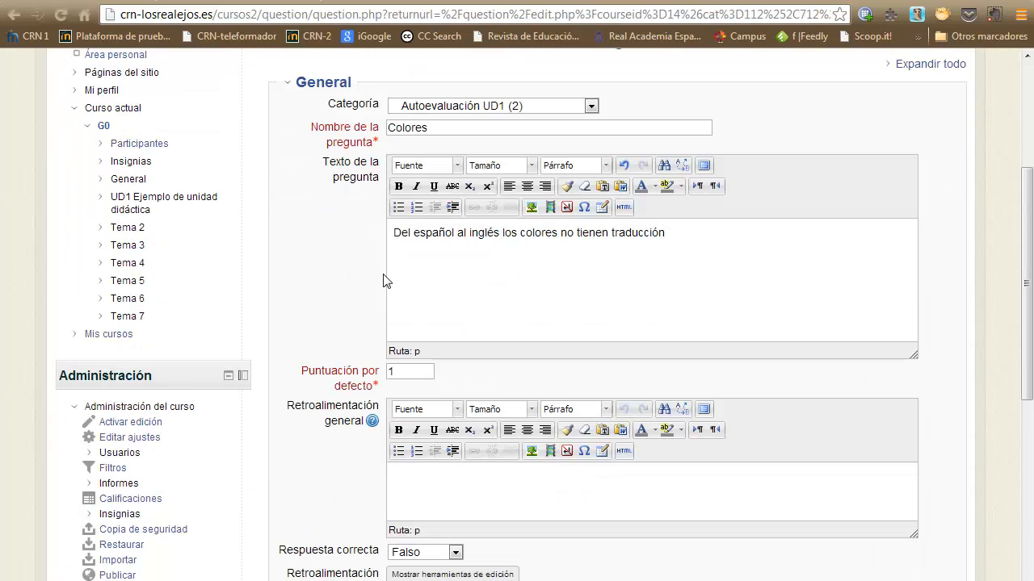
pyautogui.scroll(-2, 396, 393)
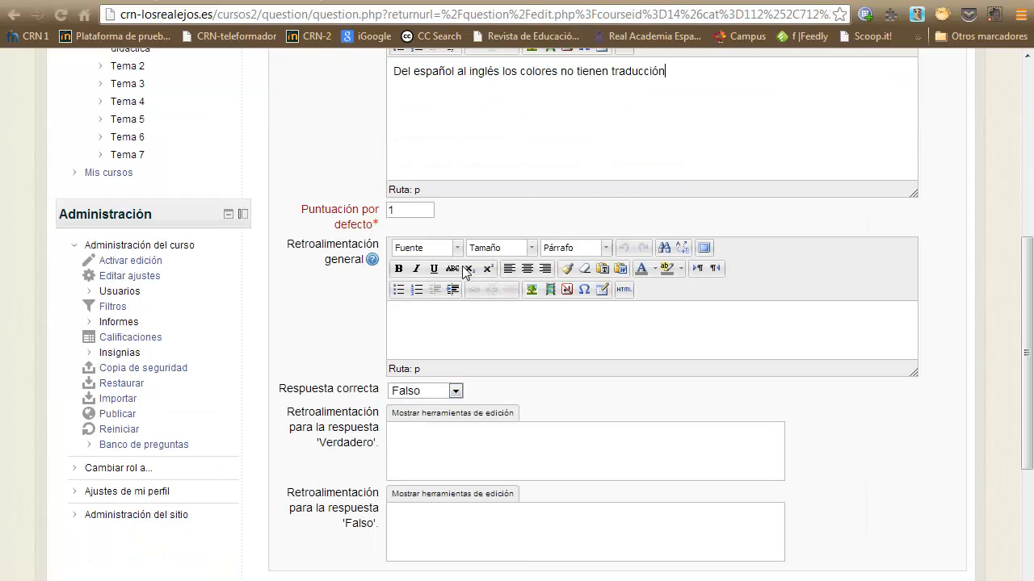
pyautogui.moveTo(664, 71); pyautogui.dragTo(356, 80)
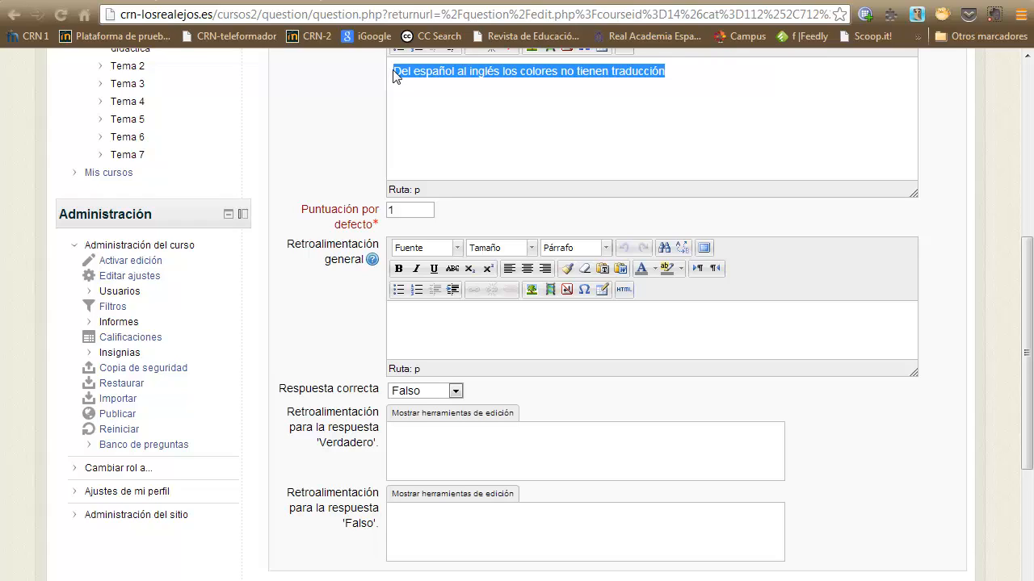
pyautogui.click(413, 394)
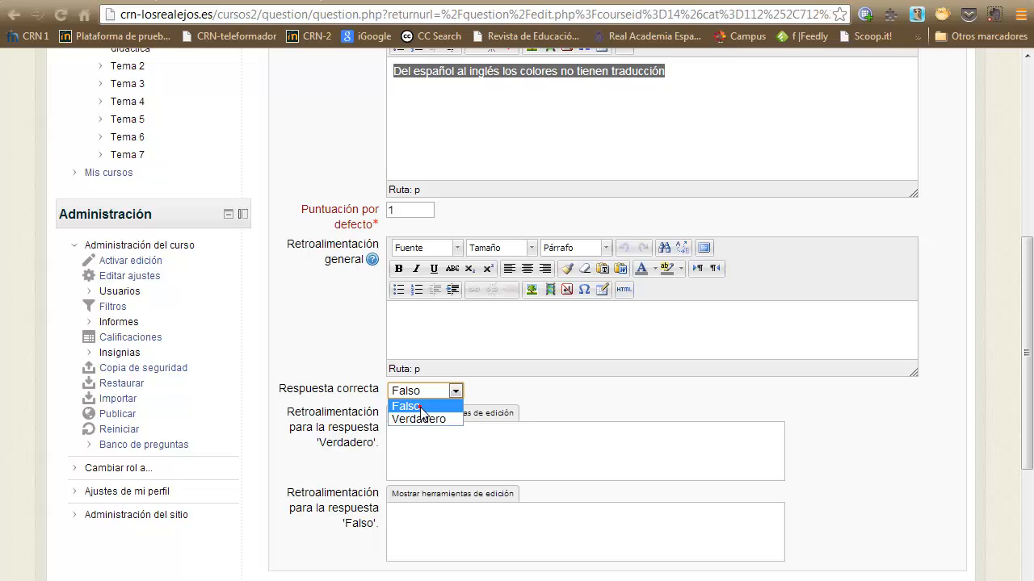
pyautogui.click(421, 407)
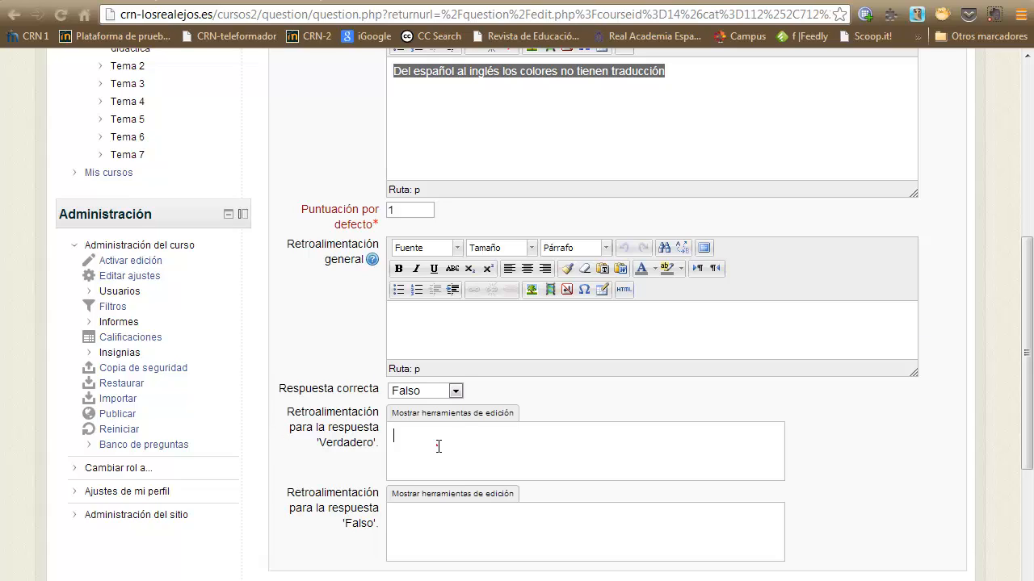
# Enter "Muy bien, los colores del español se pueden traducir perfectamente a la lengua inglesa" as the feedback for the Falso answer
pyautogui.click(426, 522)
pyautogui.scroll(-1, 432, 450)
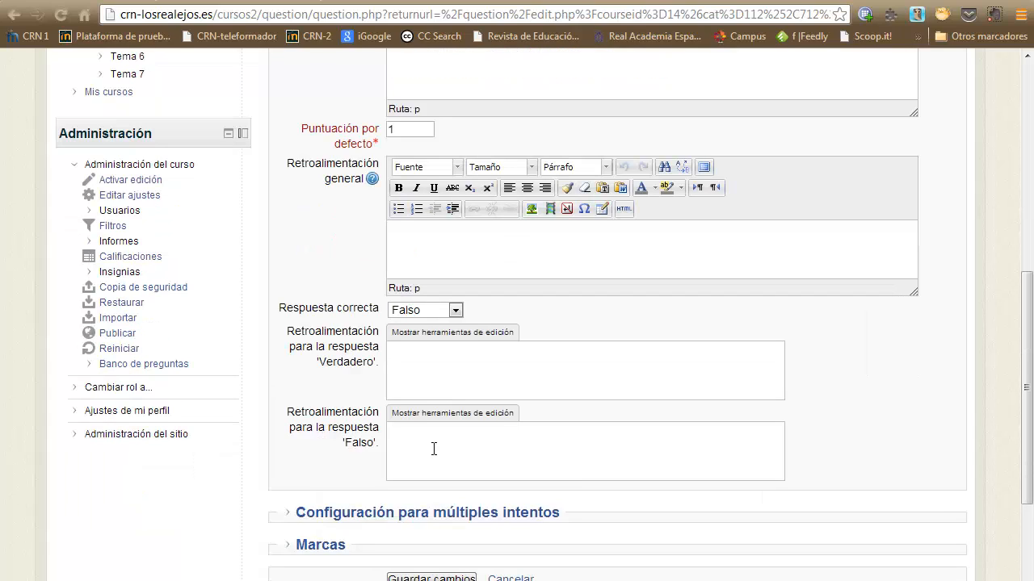
pyautogui.write('Muy bien, los colores del español se pueden traducir perfectamente a la lengua inglesa')
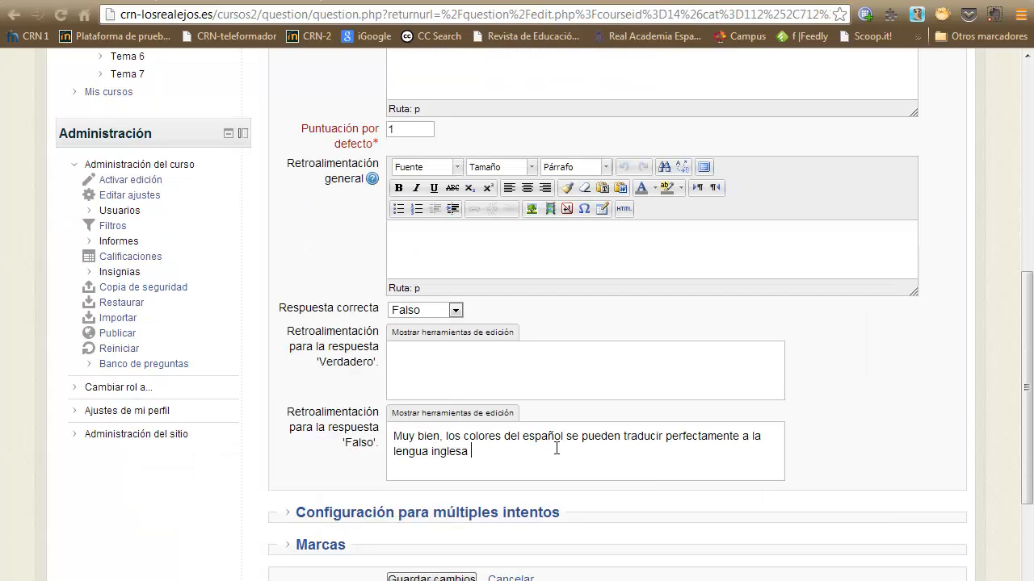
# Enter "Incorrecto, vuelve a revisar la lección" as the feedback for the Verdadero answer and save the question
pyautogui.click(483, 382)
pyautogui.write('Incorrecto, vuelve a rev')
pyautogui.write('isa')
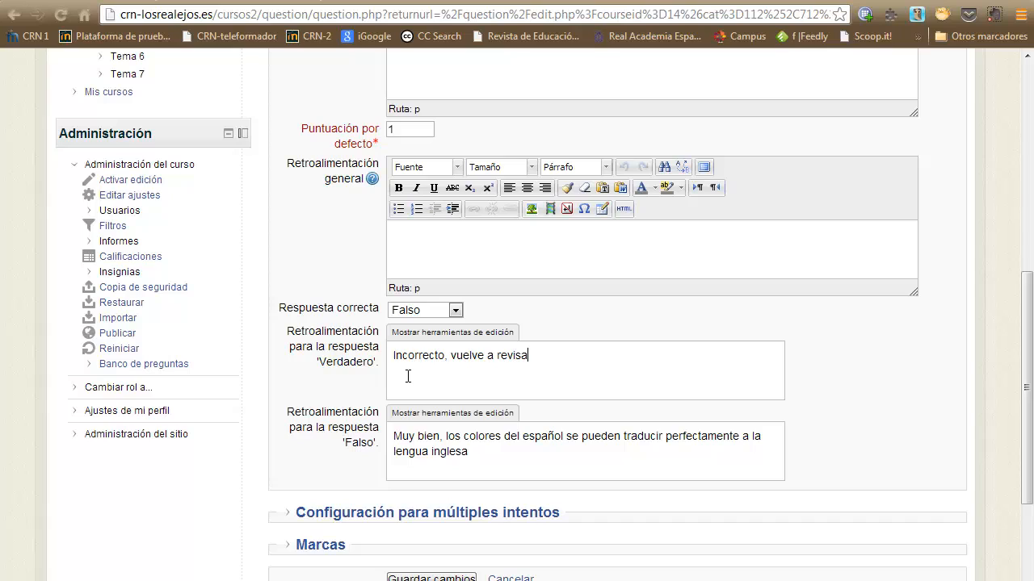
pyautogui.write('r la lección')
pyautogui.scroll(-3, 408, 376)
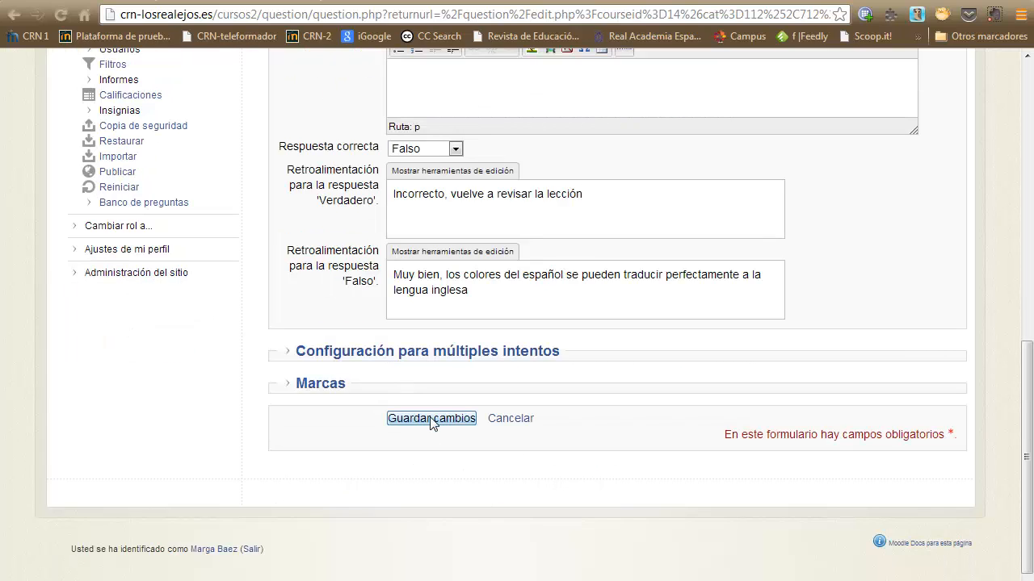
pyautogui.click(432, 418)
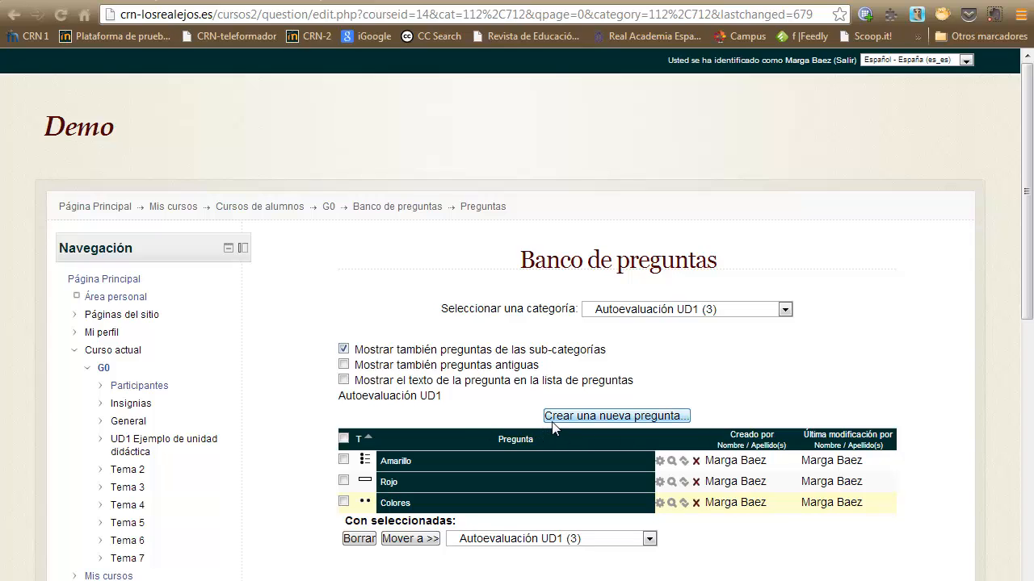
# Start a new Emparejamiento question in the Autoevaluación UD1 category
pyautogui.scroll(-1, 553, 420)
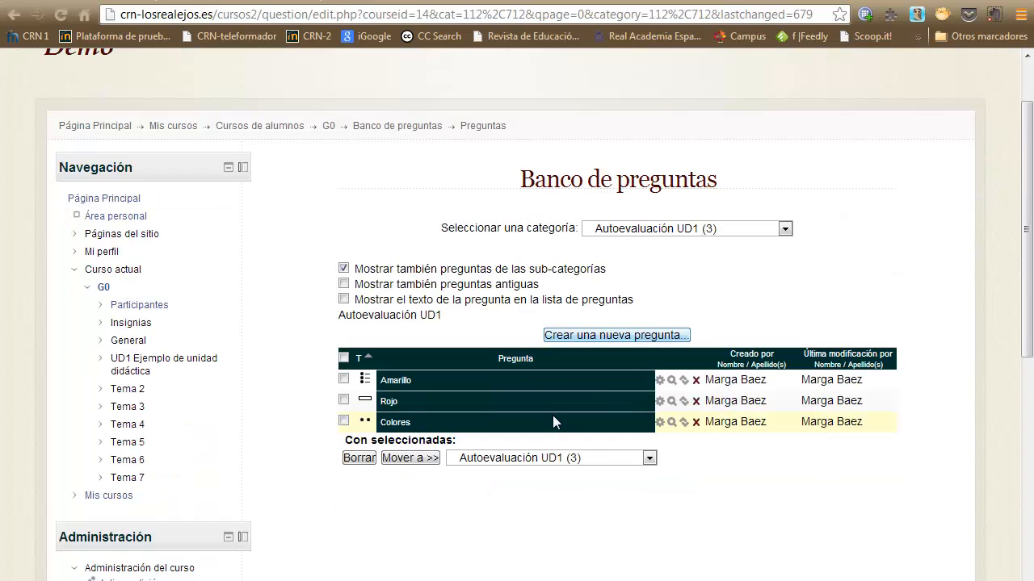
pyautogui.click(577, 336)
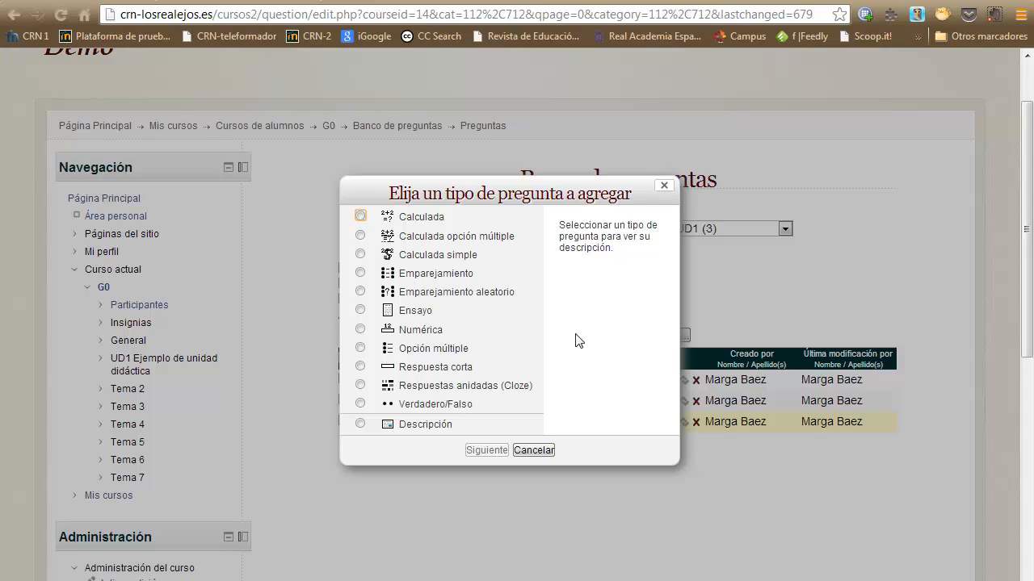
pyautogui.click(465, 274)
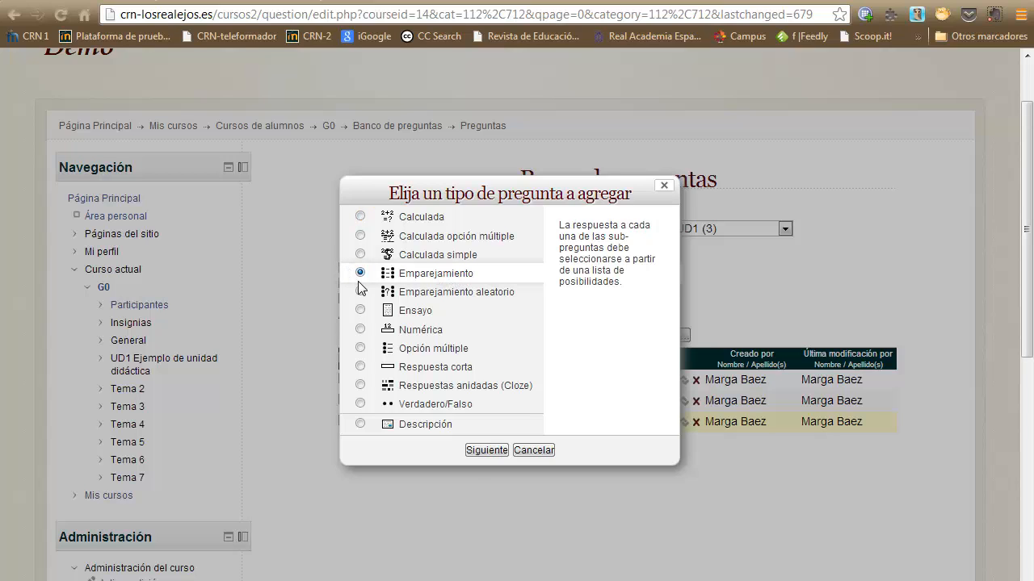
pyautogui.click(486, 449)
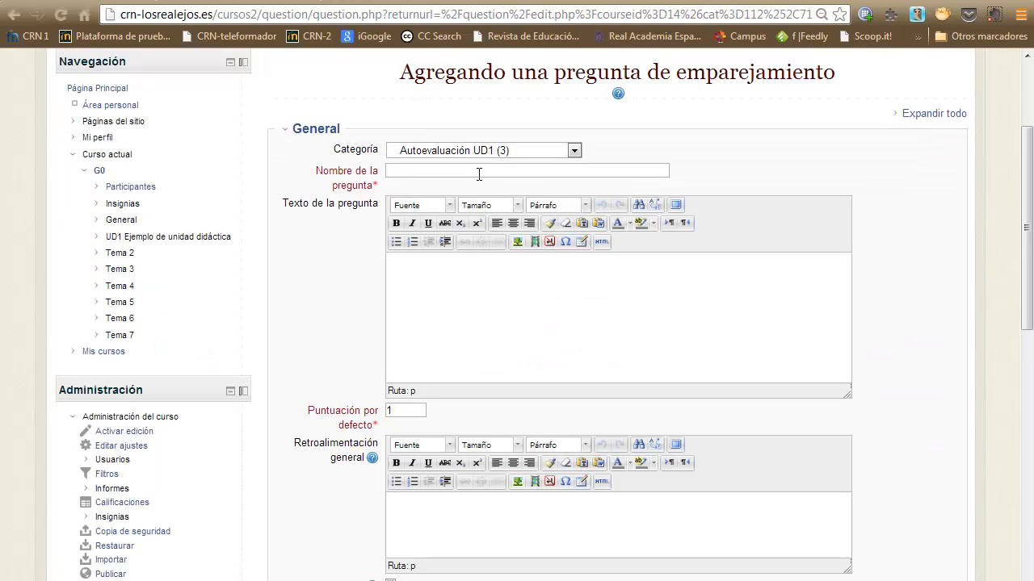
# Name the question Colores2, with text "Relaciona los colores que encuentras a la izquierda con la traducción que tienen en inglés en la columna de la derecha"
pyautogui.click(479, 170)
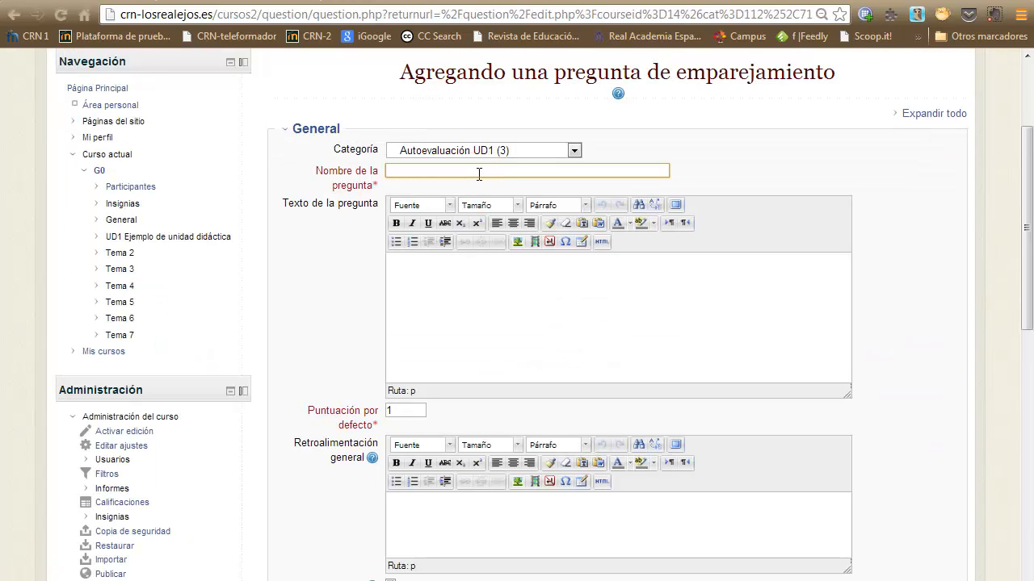
pyautogui.write('Colores2')
pyautogui.click(459, 303)
pyautogui.write('Relaciona los colores que encuentras a la izquierda con la traducción que tienen en inglés en la columna de la derecha')
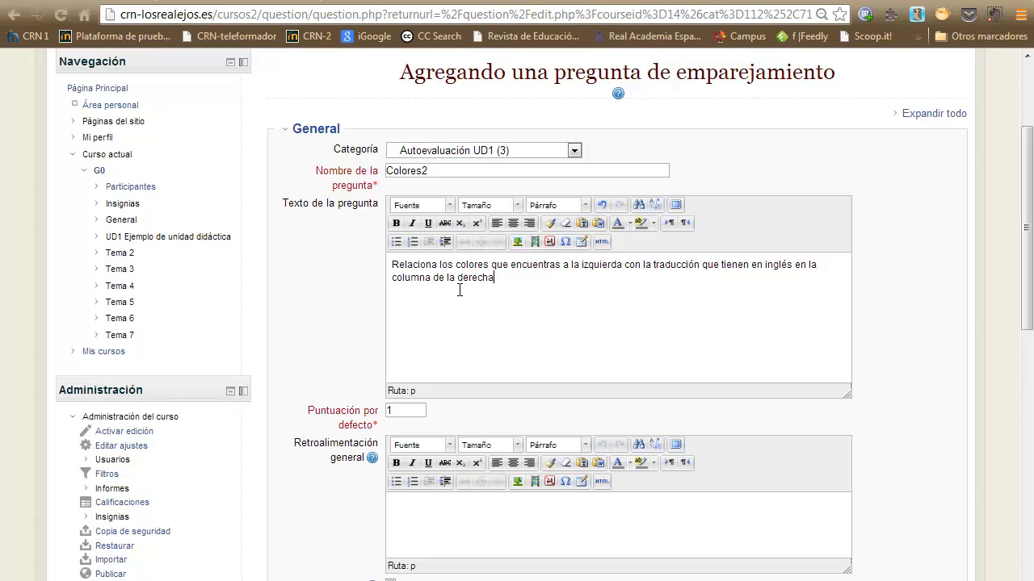
pyautogui.scroll(-1, 460, 290)
pyautogui.scroll(-1, 459, 290)
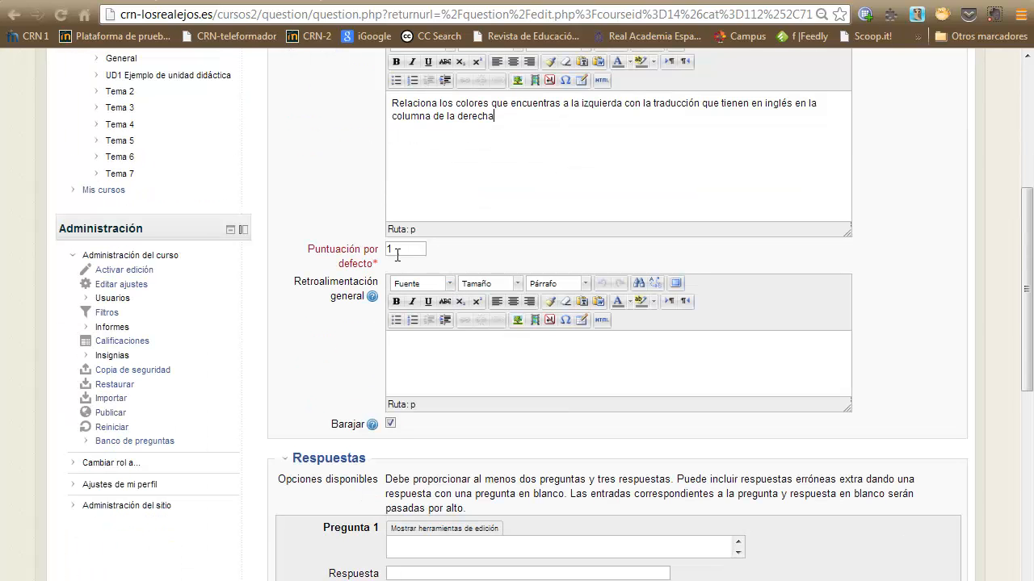
# Add three more blank question-and-answer sets to the Colores2 matching question
pyautogui.moveTo(405, 248); pyautogui.dragTo(372, 253)
pyautogui.scroll(-3, 313, 239)
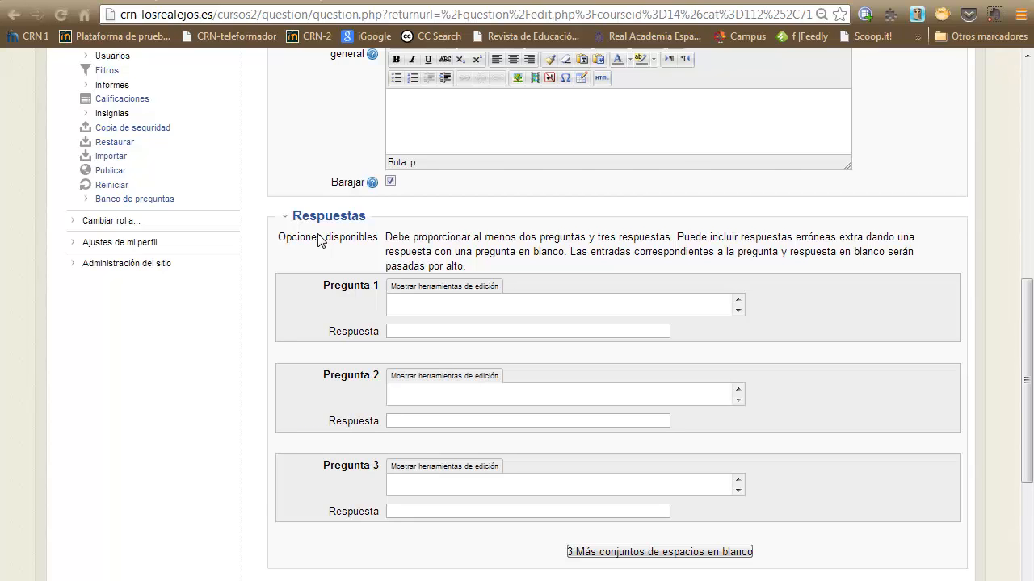
pyautogui.scroll(-1, 320, 240)
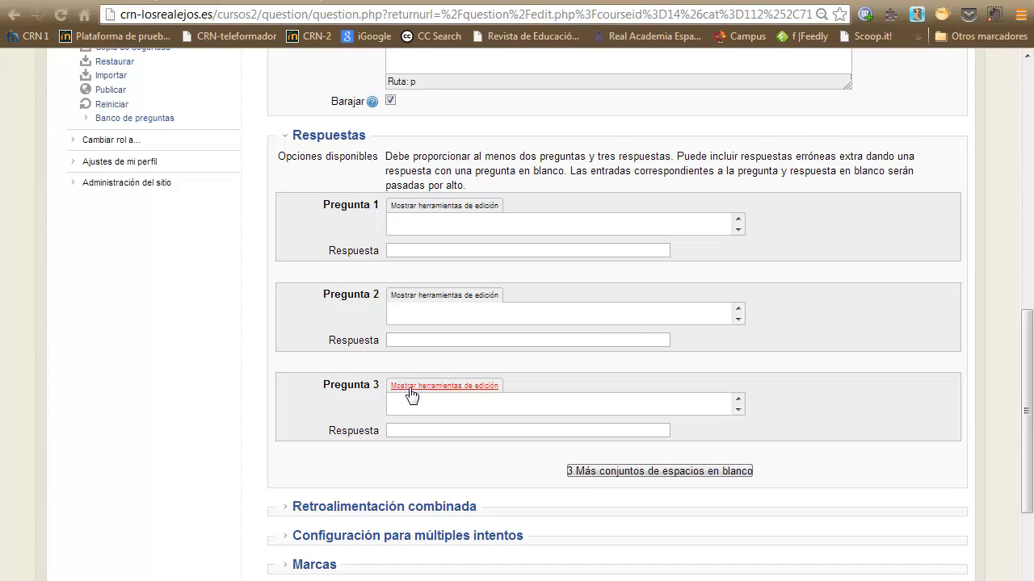
pyautogui.click(603, 472)
pyautogui.scroll(-5, 718, 471)
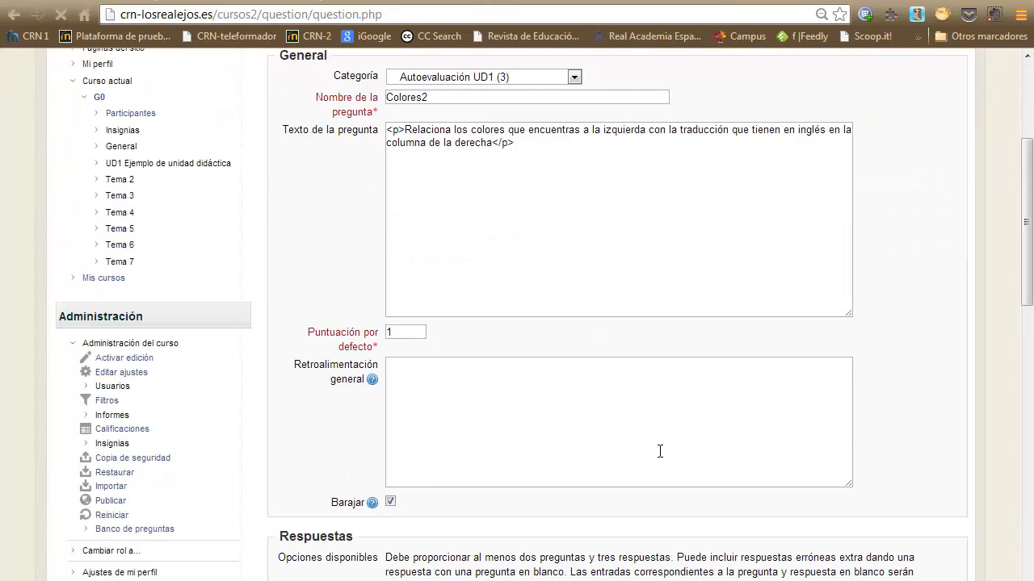
pyautogui.scroll(-5, 650, 454)
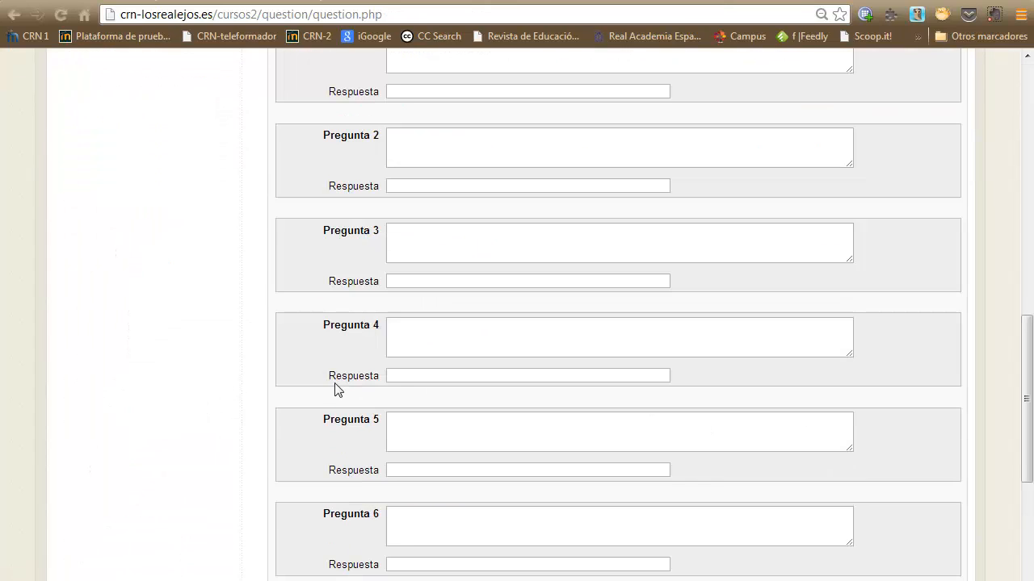
pyautogui.scroll(2, 418, 454)
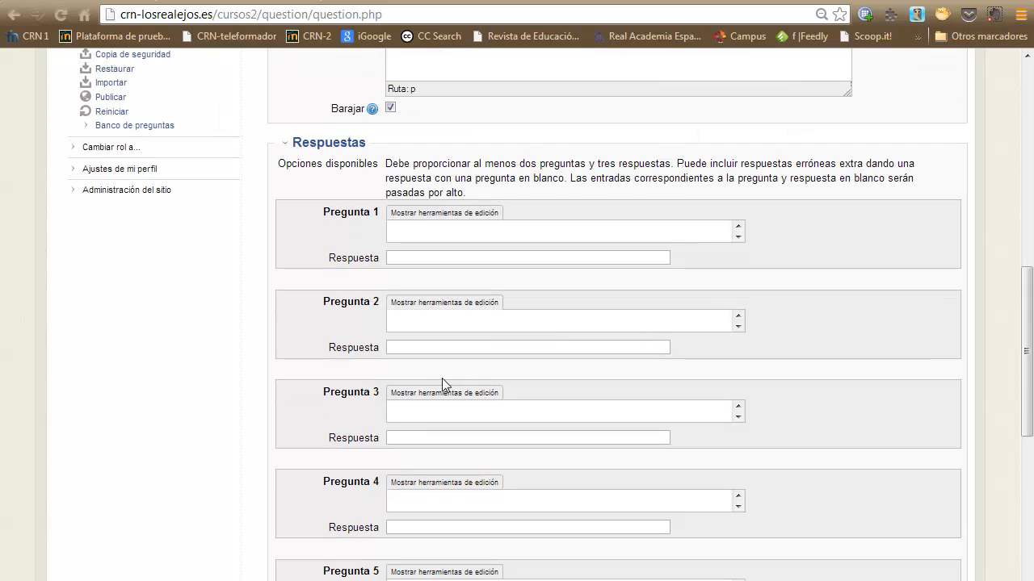
# Fill in Pregunta 1 with "Azul" and its matching answer "Blue"
pyautogui.click(406, 233)
pyautogui.write('Azul')
pyautogui.click(420, 257)
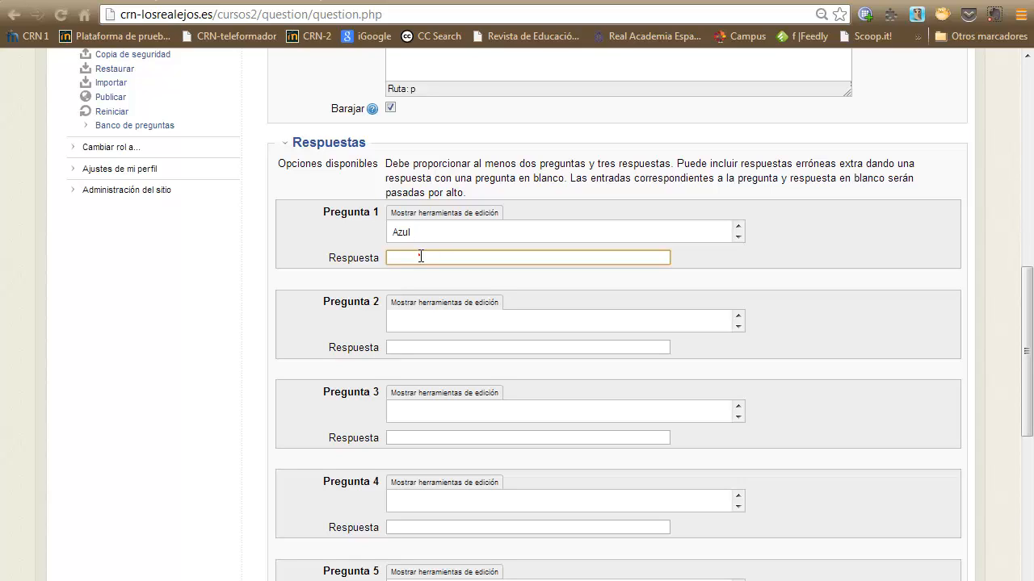
pyautogui.write('B')
pyautogui.click(420, 257)
pyautogui.write('lue')
# Fill in Pregunta 2 as "Rojo" with answer "Red", and Pregunta 3 as "Verde" with answer "Green"
pyautogui.click(416, 319)
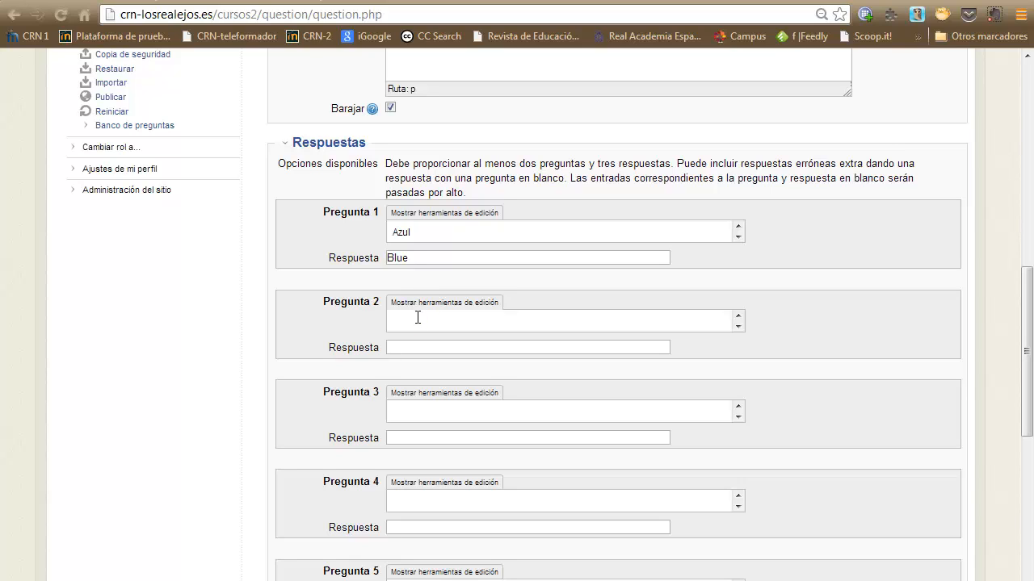
pyautogui.write('Rojo')
pyautogui.click(410, 348)
pyautogui.write('Red')
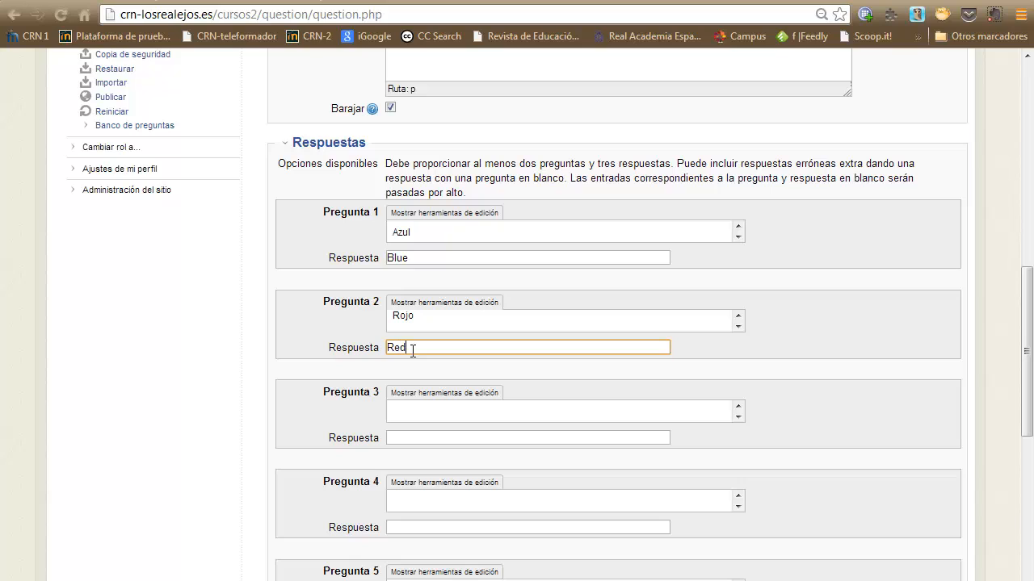
pyautogui.click(420, 414)
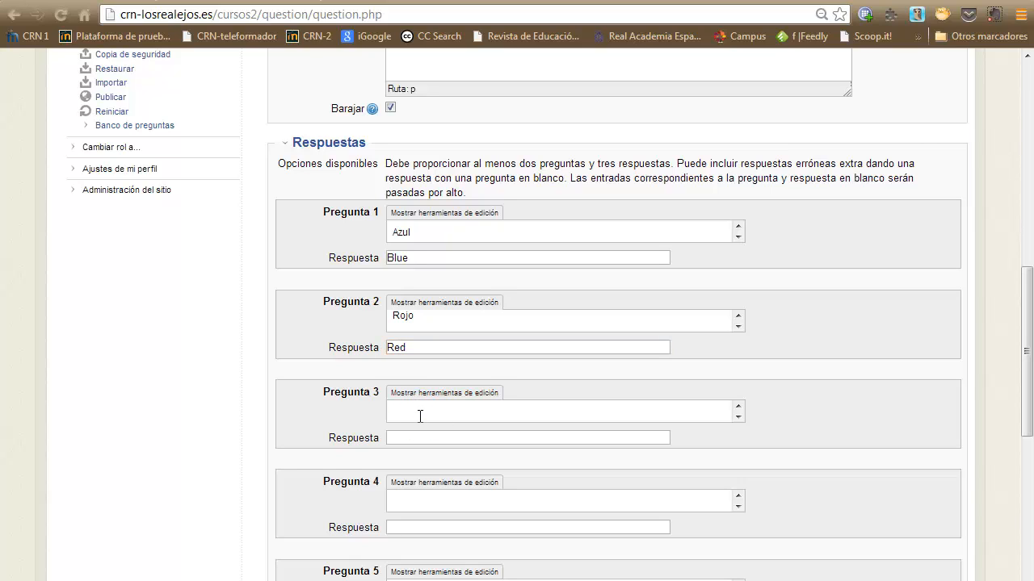
pyautogui.write('Verde')
pyautogui.click(428, 437)
pyautogui.write('Green')
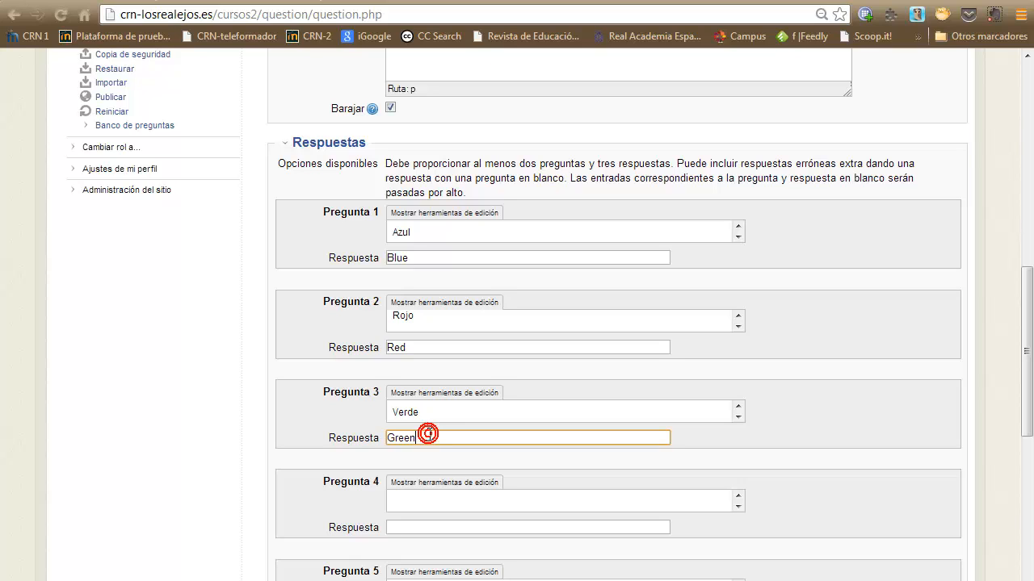
# Enter "Grey" as an extra wrong answer in Pregunta 4, leaving its question blank, and save the matching question
pyautogui.scroll(-1, 404, 487)
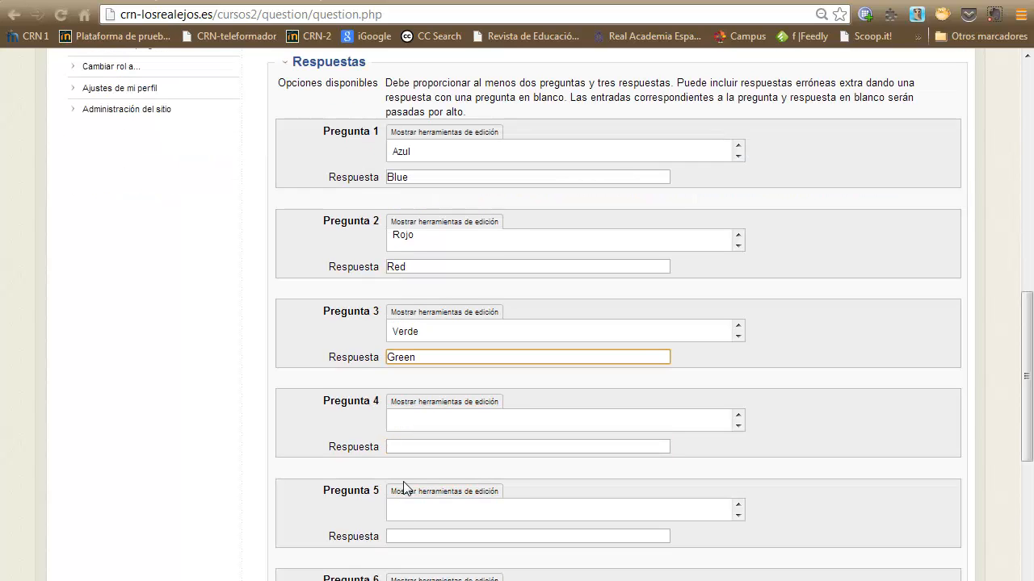
pyautogui.click(398, 445)
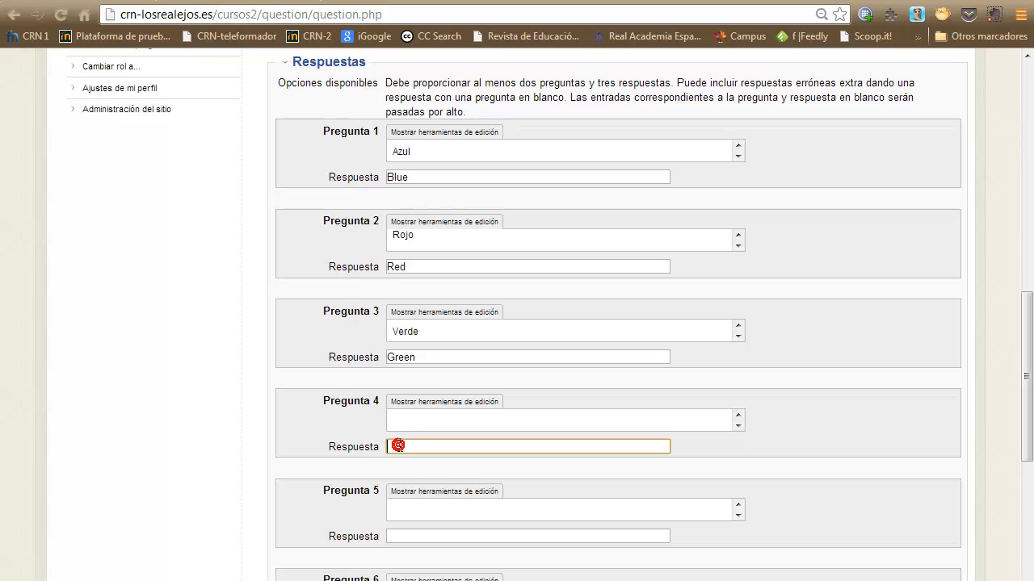
pyautogui.write('Grey')
pyautogui.scroll(-4, 419, 356)
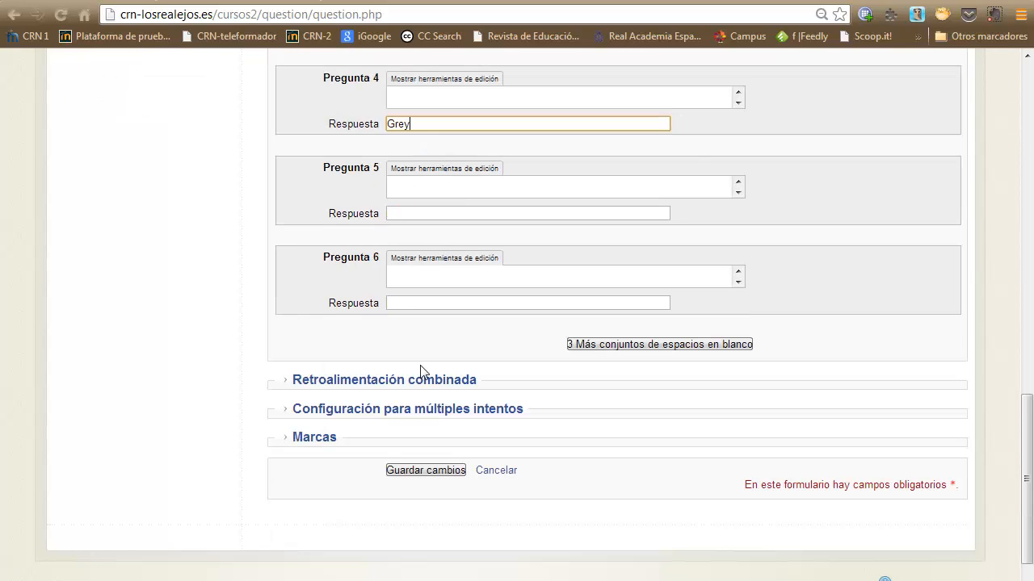
pyautogui.click(422, 475)
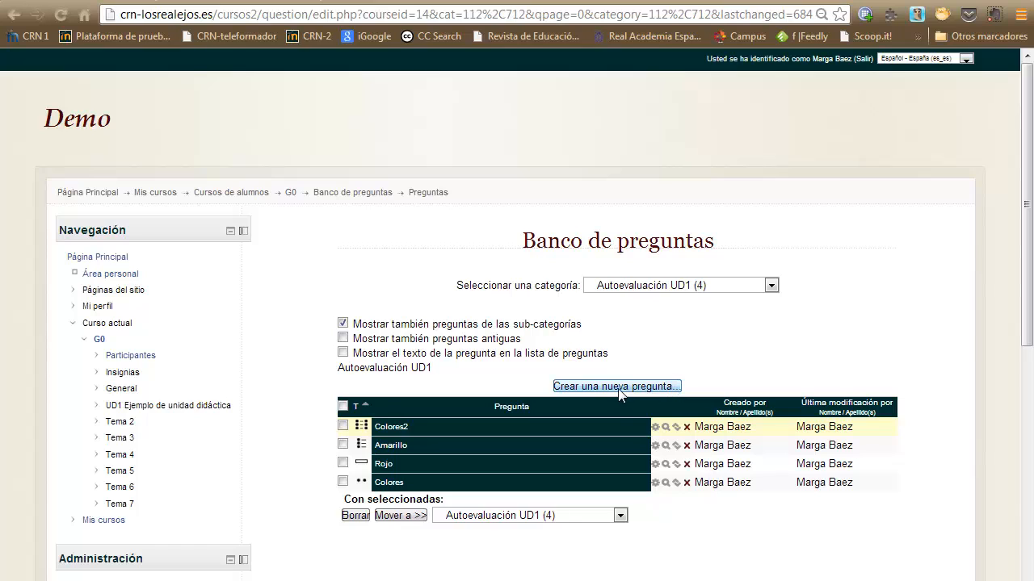
# Start a new Respuestas anidadas (Cloze) question in the Autoevaluación UD1 category
pyautogui.click(619, 391)
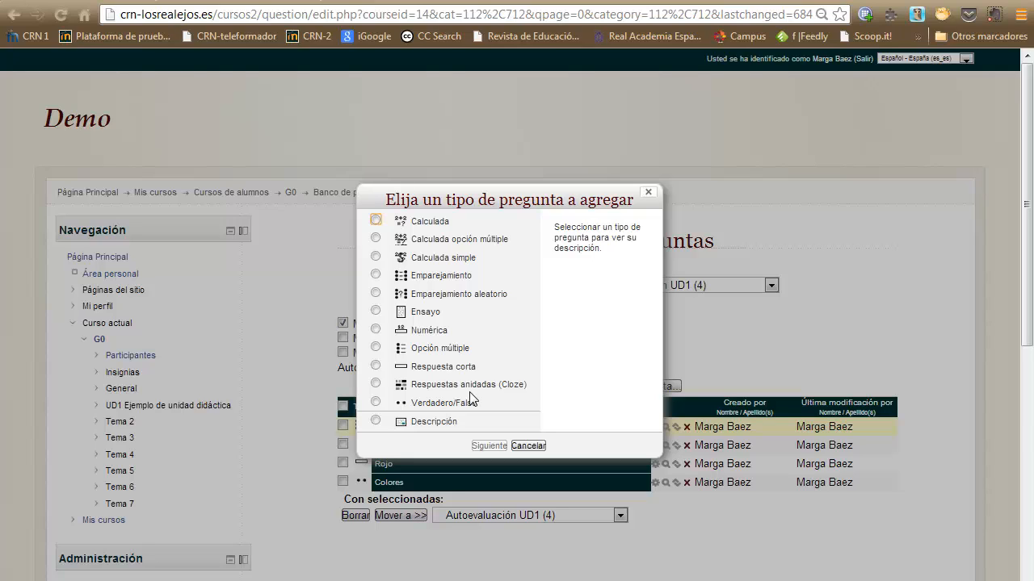
pyautogui.click(375, 383)
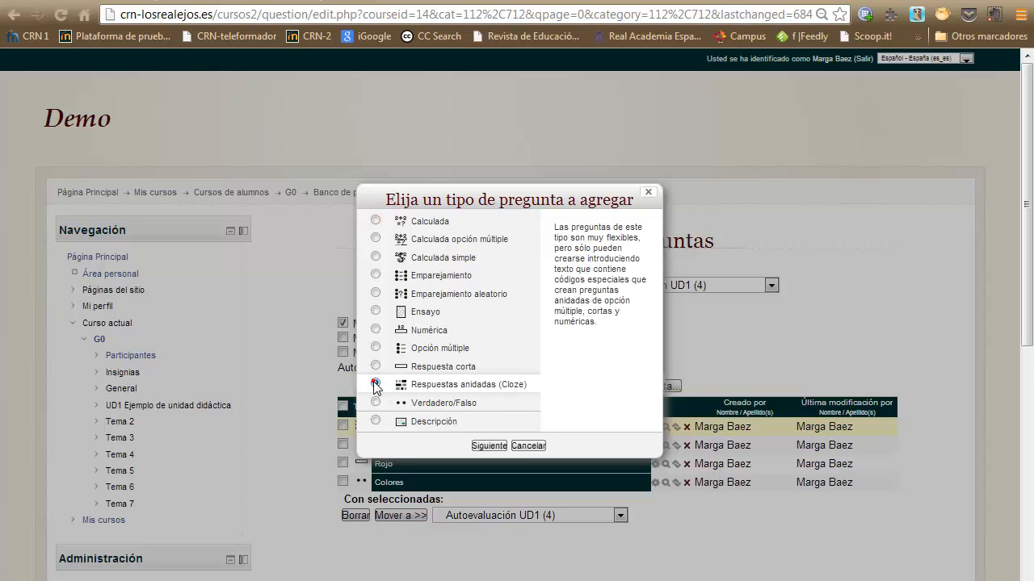
pyautogui.click(487, 446)
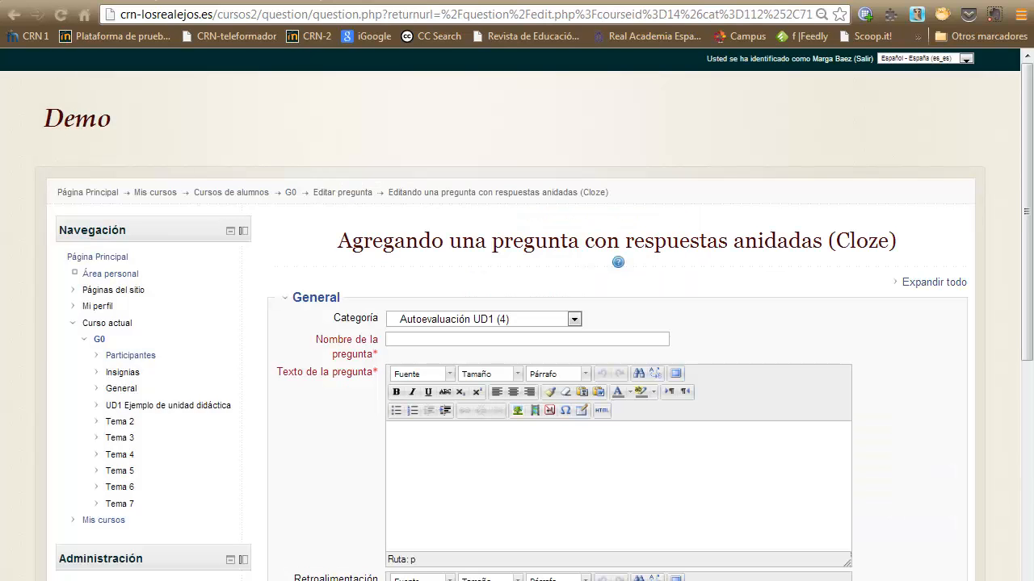
# Name the question Naranja, with text "La traducción a inglés del color naranja es {1:SHORTANSWER:= orange} y de negro {2:SHORTANSWER:= black}."
pyautogui.click(638, 339)
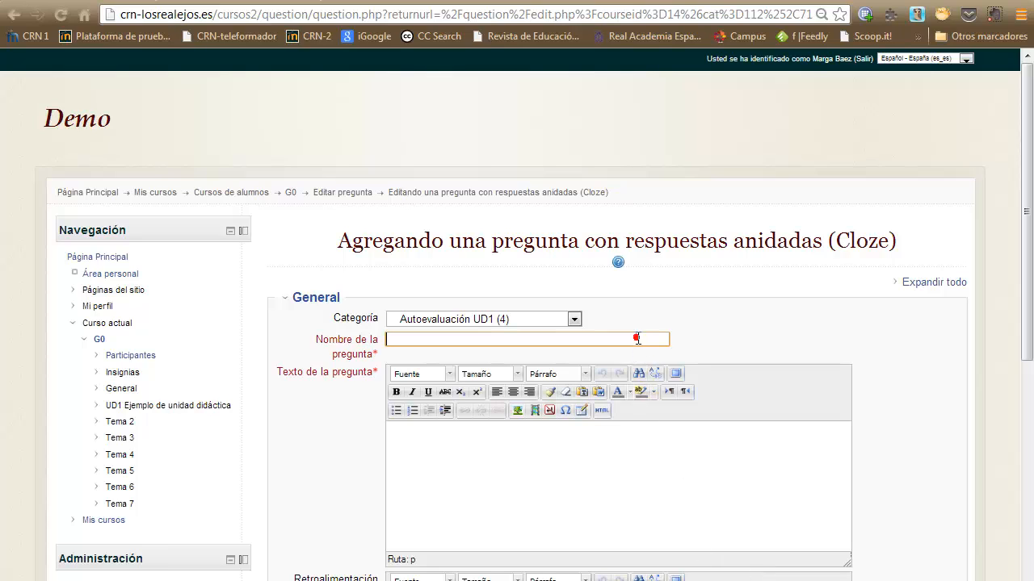
pyautogui.write('Naranja')
pyautogui.click(637, 481)
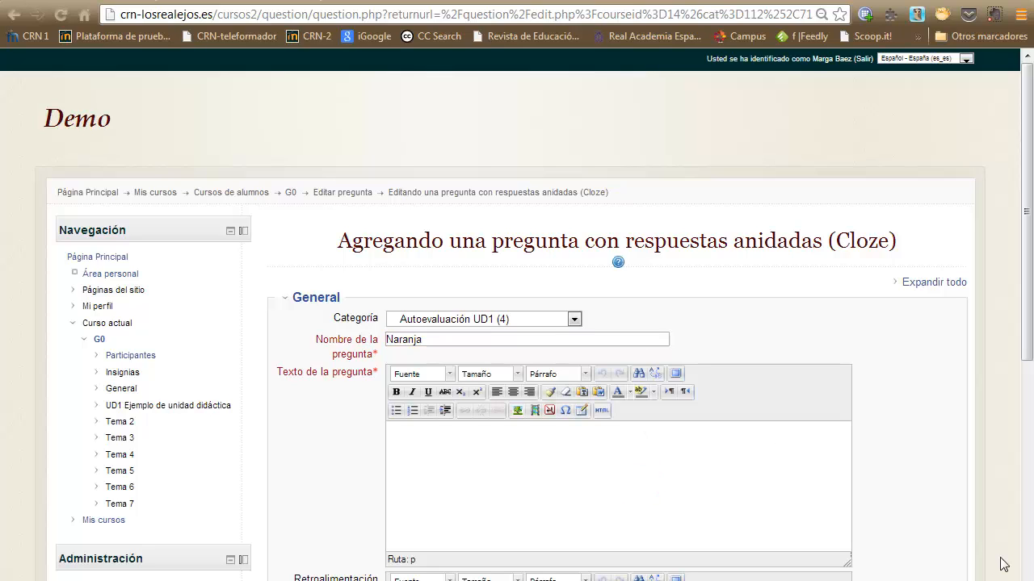
pyautogui.click(552, 500)
pyautogui.write('La traducción a inglés del color naranja es {1:SHORTANSWER:= orange} y de negro {2:SHORTANSWER:= black}.')
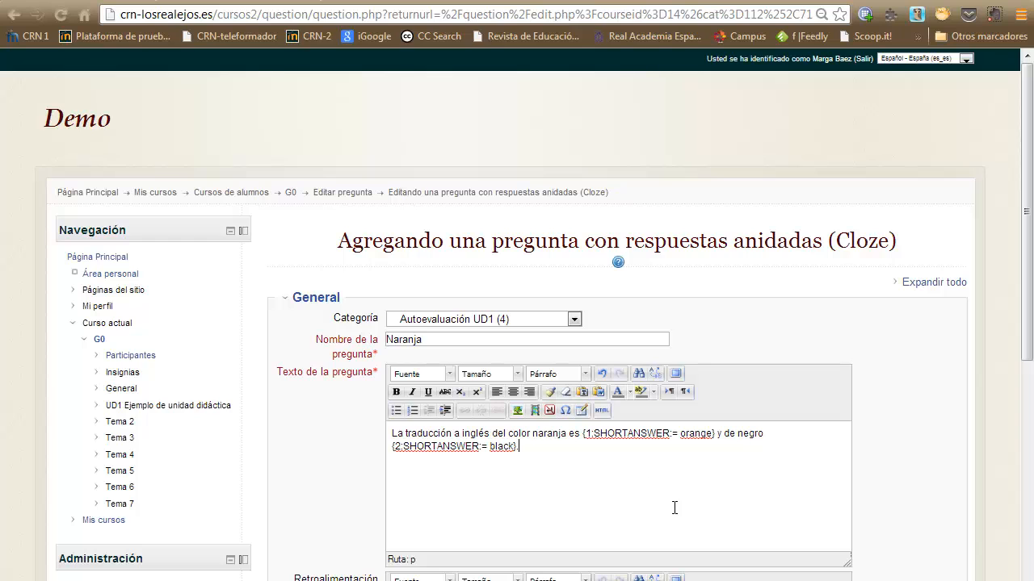
# Enlarge the page and examine the two embedded SHORTANSWER codes for orange and black in the question text
pyautogui.hotkey('ctrl', '+')
pyautogui.hotkey('ctrl', '+')
pyautogui.scroll(-5, 700, 507)
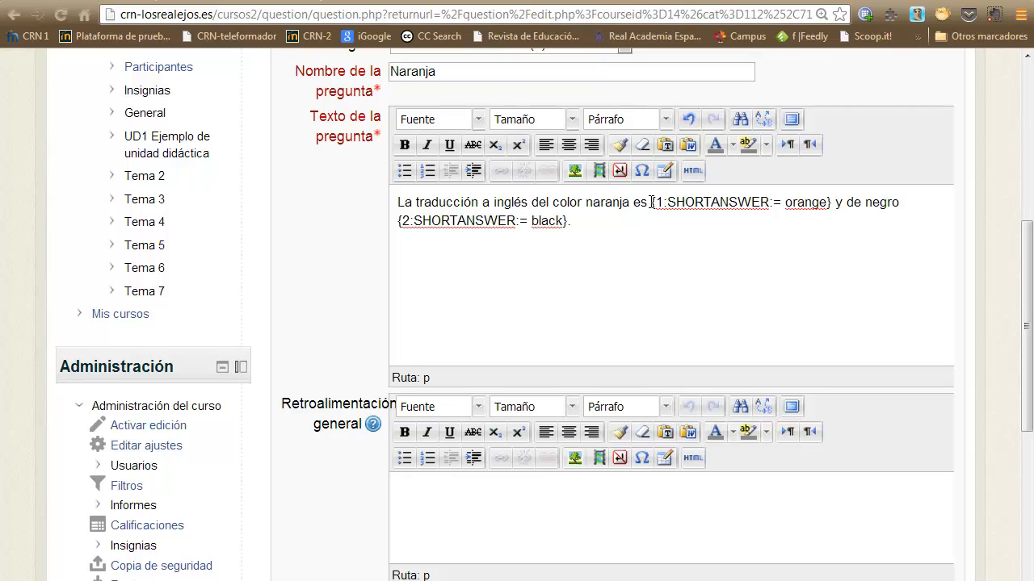
pyautogui.moveTo(651, 204); pyautogui.dragTo(837, 209)
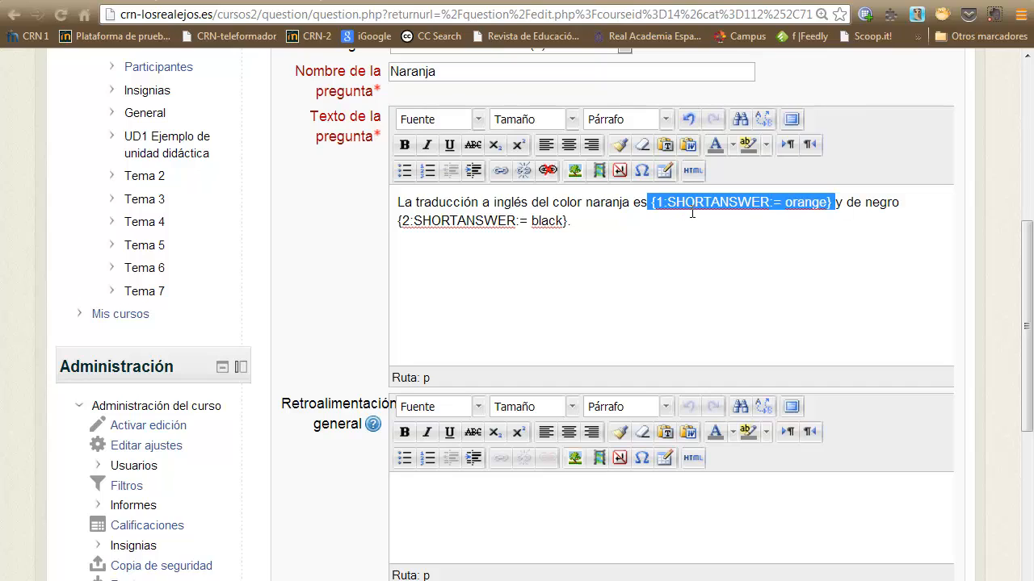
pyautogui.click(804, 214)
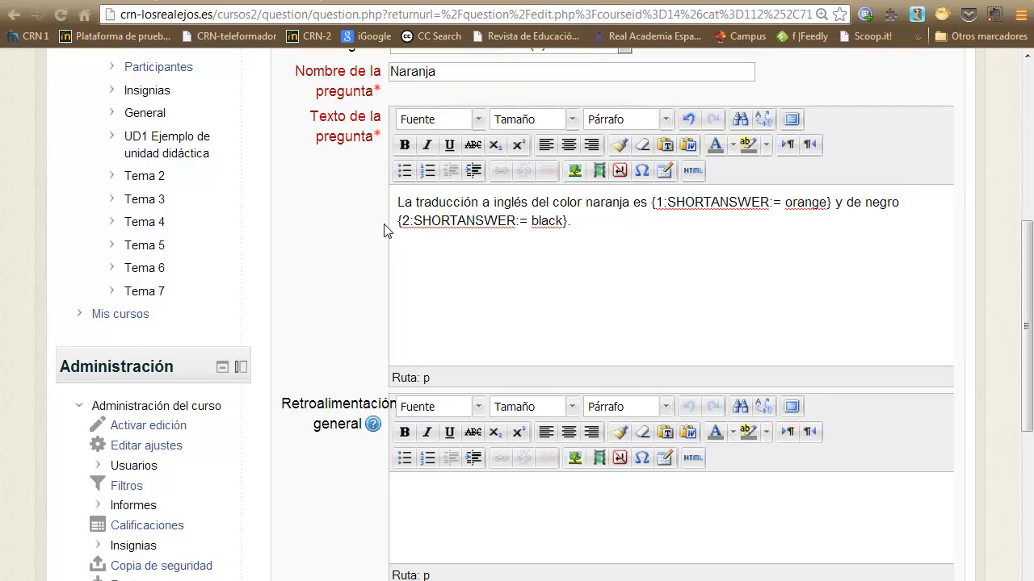
pyautogui.moveTo(397, 222); pyautogui.dragTo(595, 231)
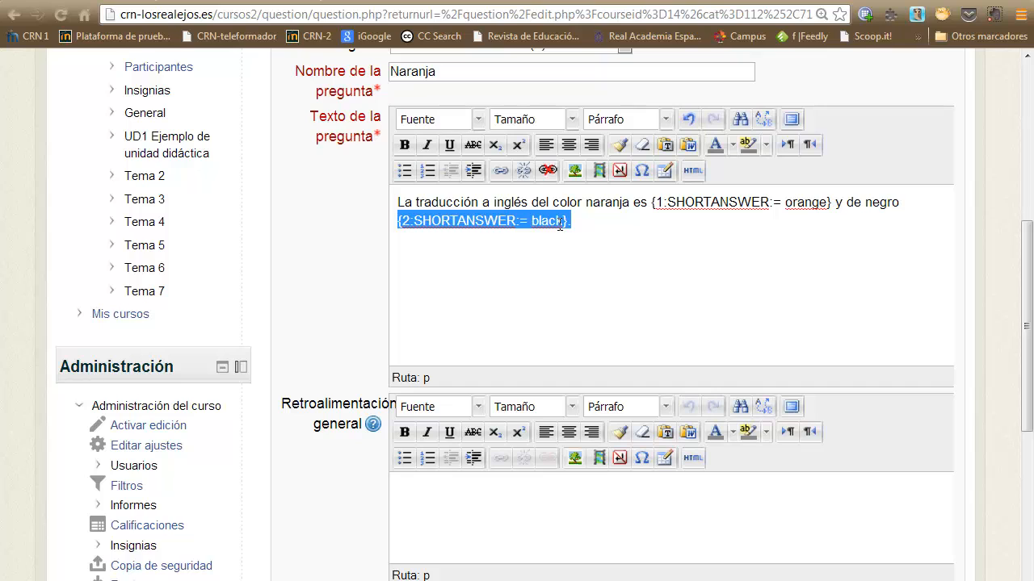
pyautogui.click(586, 238)
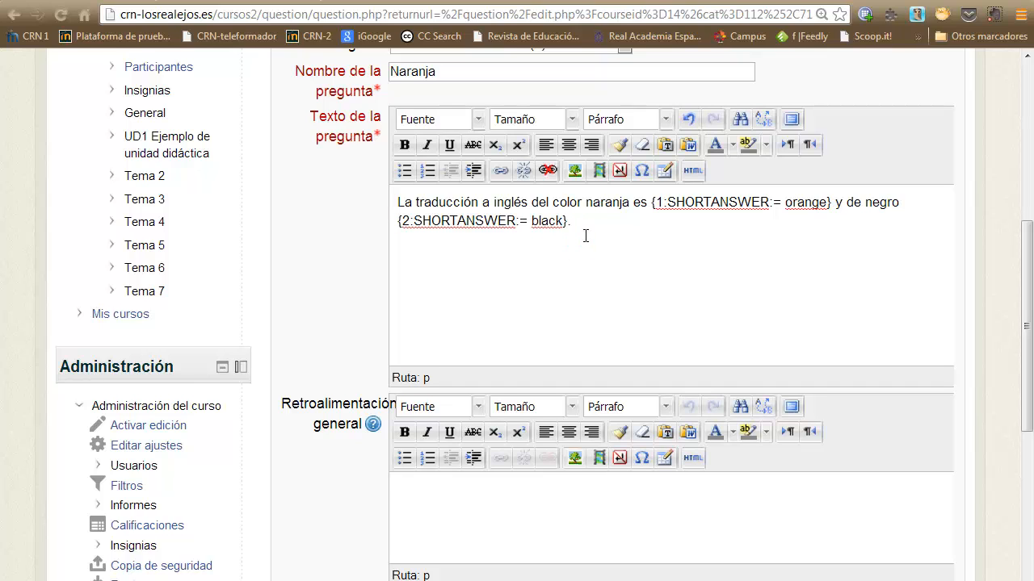
# Save the Naranja Cloze question and return the page zoom to 90%
pyautogui.scroll(-5, 586, 235)
pyautogui.click(463, 418)
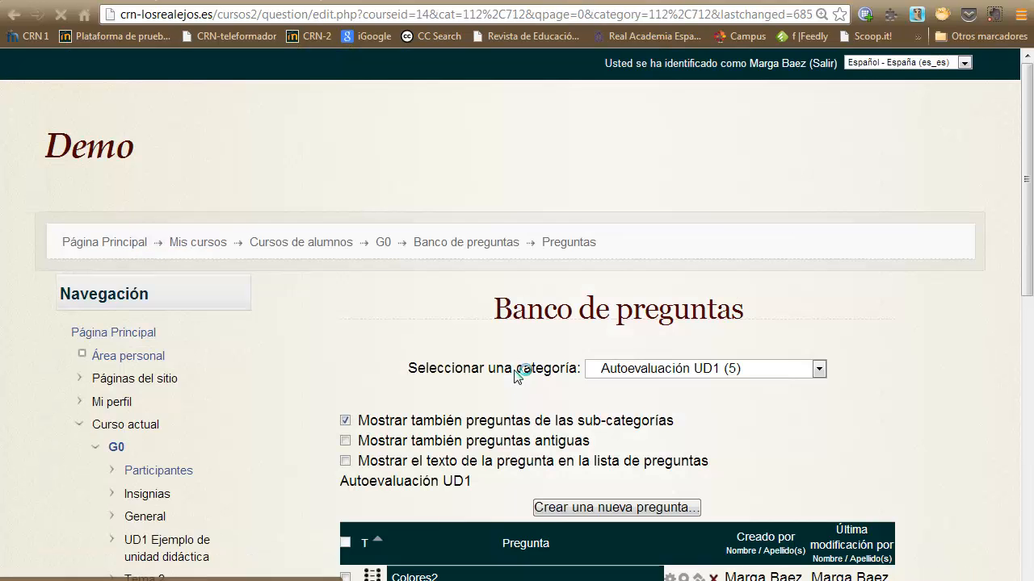
pyautogui.keyDown('ctrl'); pyautogui.scroll(-2, 518, 377); pyautogui.keyUp('ctrl')
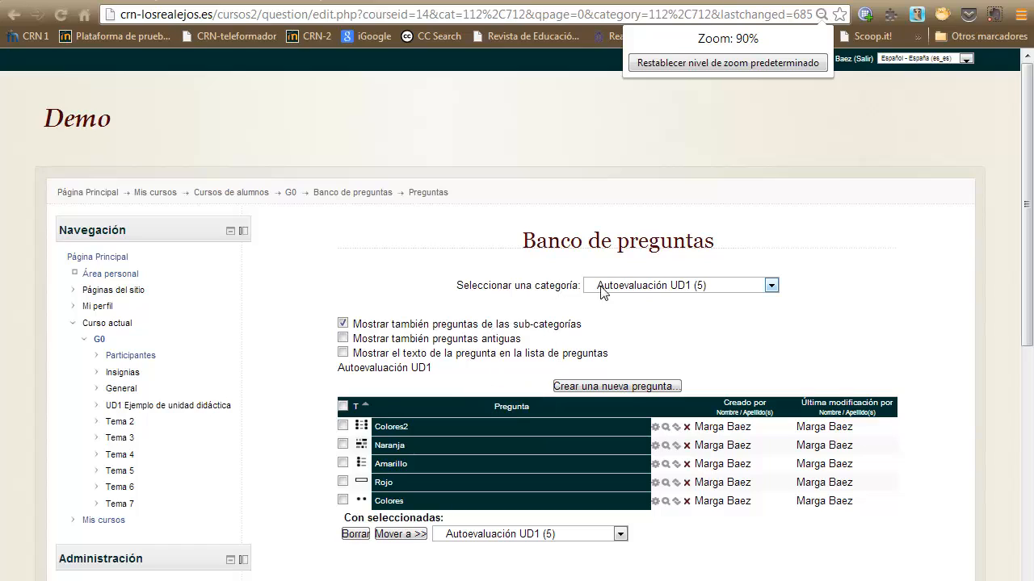